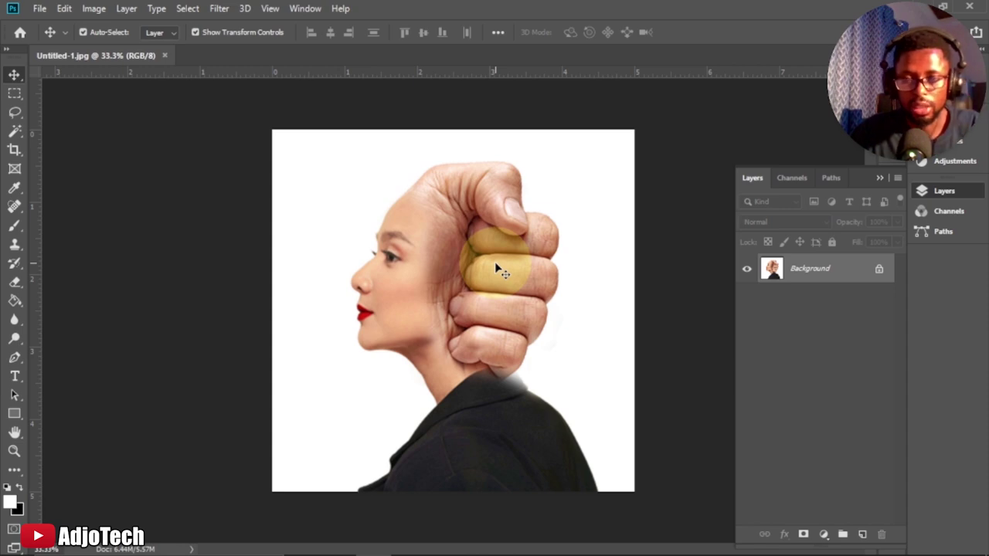
- Switch to Chrome, look through the uploaded videos on the AdjoTech YouTube channel, and return to Photoshop
mouse_move(634, 542)
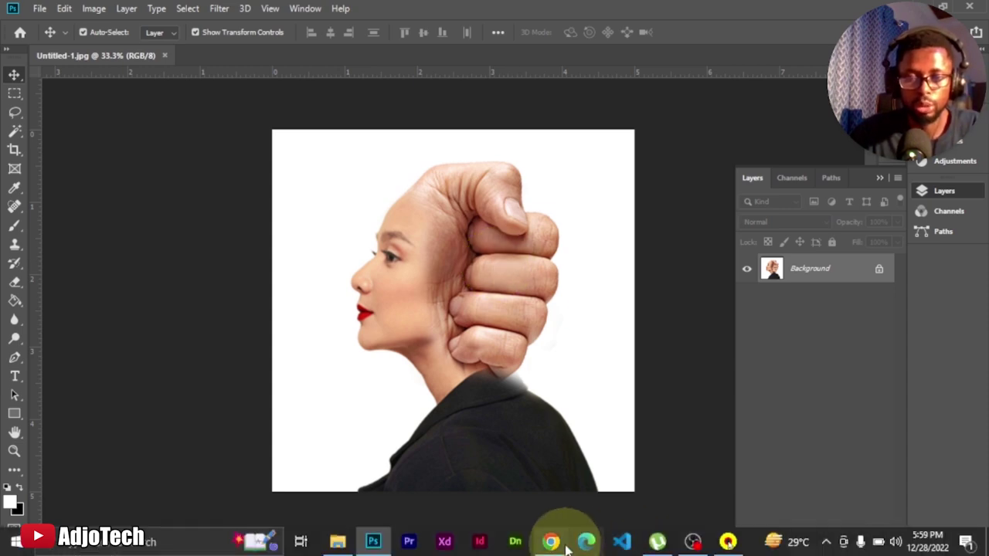
left_click(552, 543)
scroll(545, 333, "up", 3)
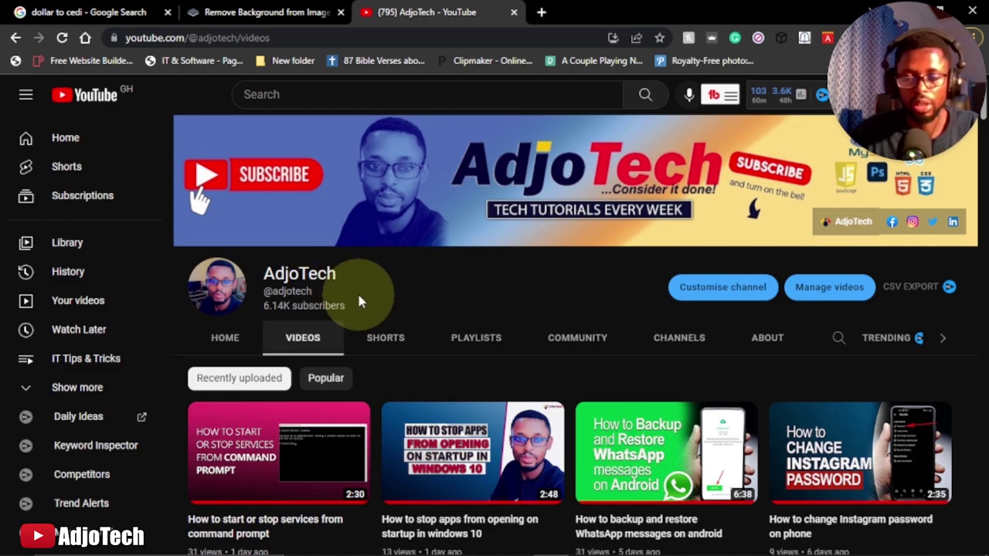
scroll(503, 300, "down", 2)
scroll(504, 299, "down", 12)
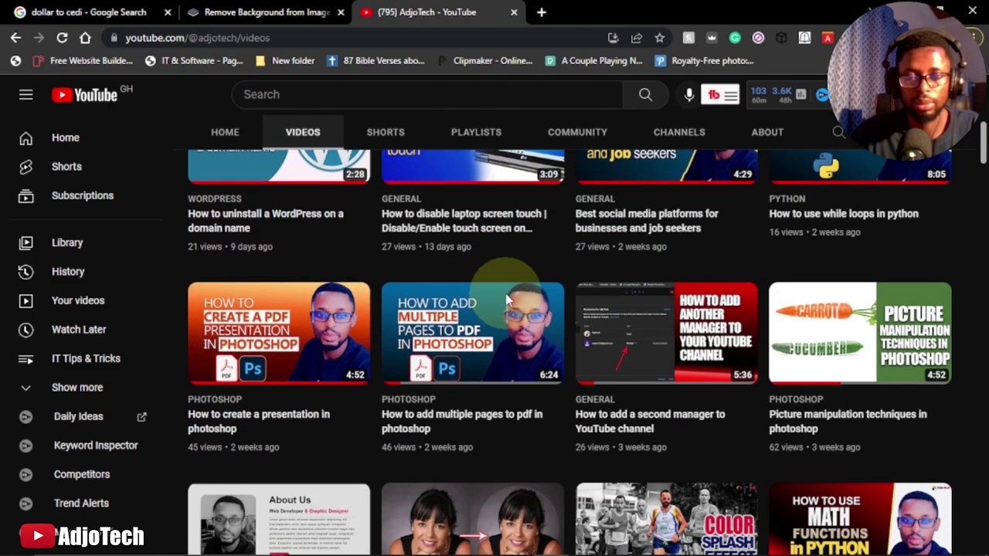
scroll(508, 300, "down", 3)
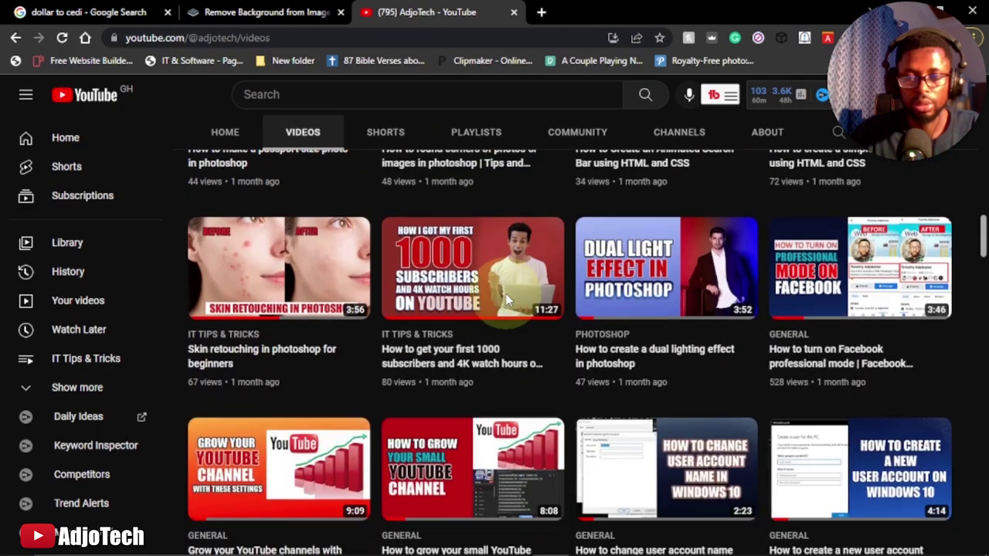
scroll(508, 300, "down", 3)
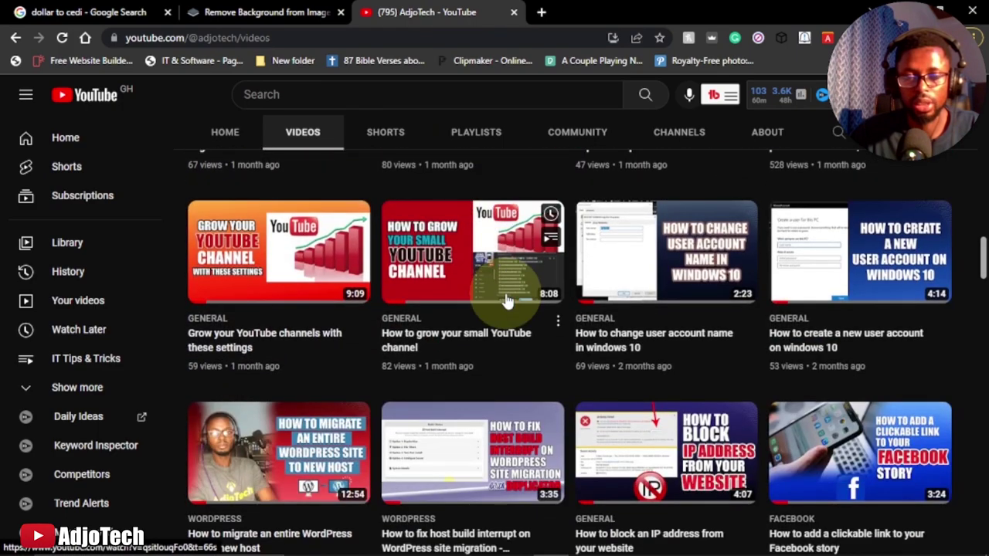
scroll(506, 300, "down", 12)
scroll(516, 317, "down", 1)
scroll(515, 315, "down", 3)
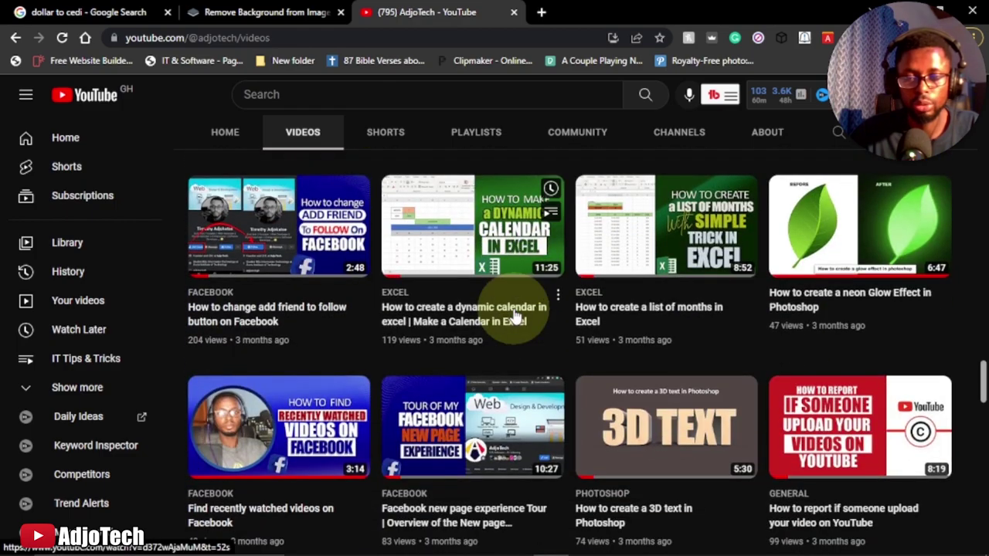
scroll(515, 317, "down", 2)
scroll(516, 316, "down", 3)
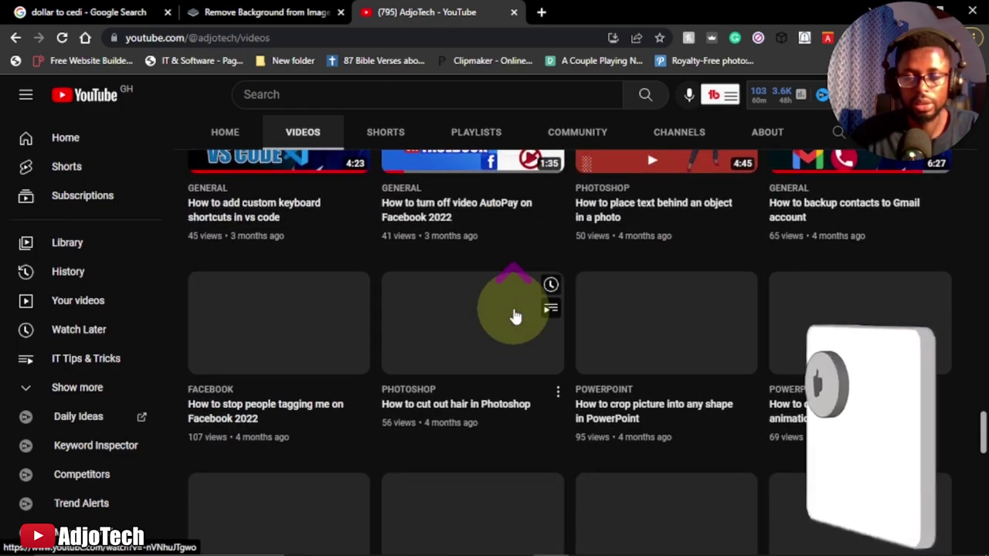
scroll(516, 317, "up", 8)
scroll(515, 317, "up", 10)
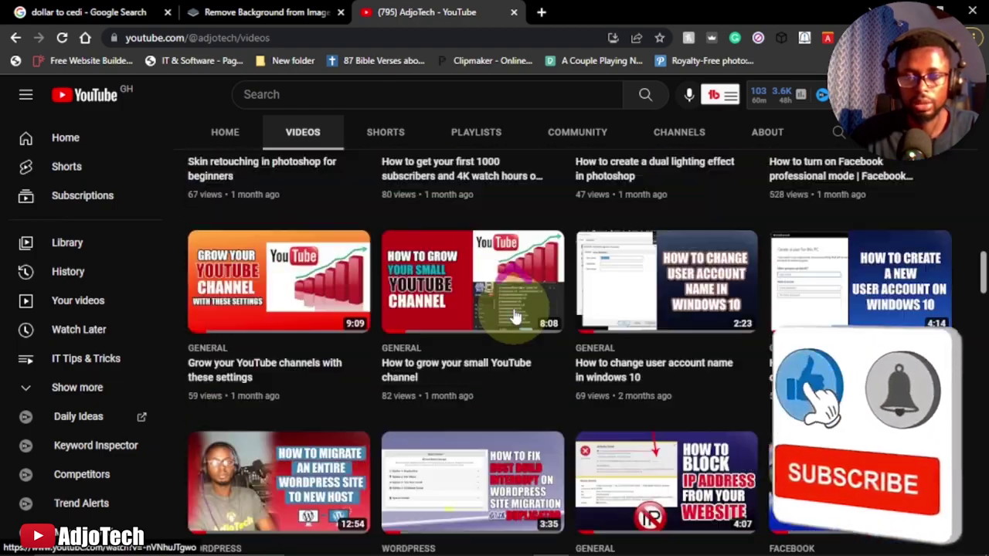
scroll(515, 316, "up", 12)
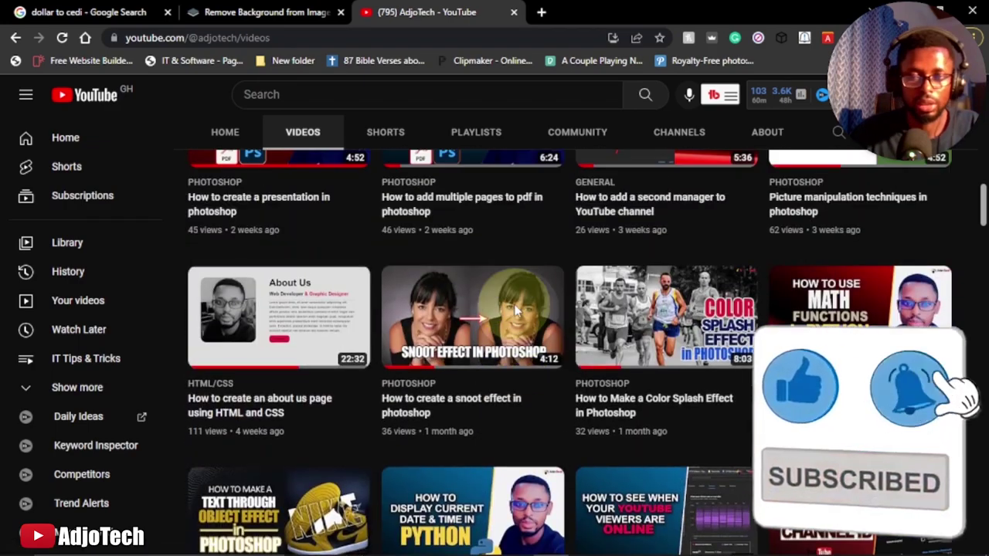
scroll(516, 309, "up", 2)
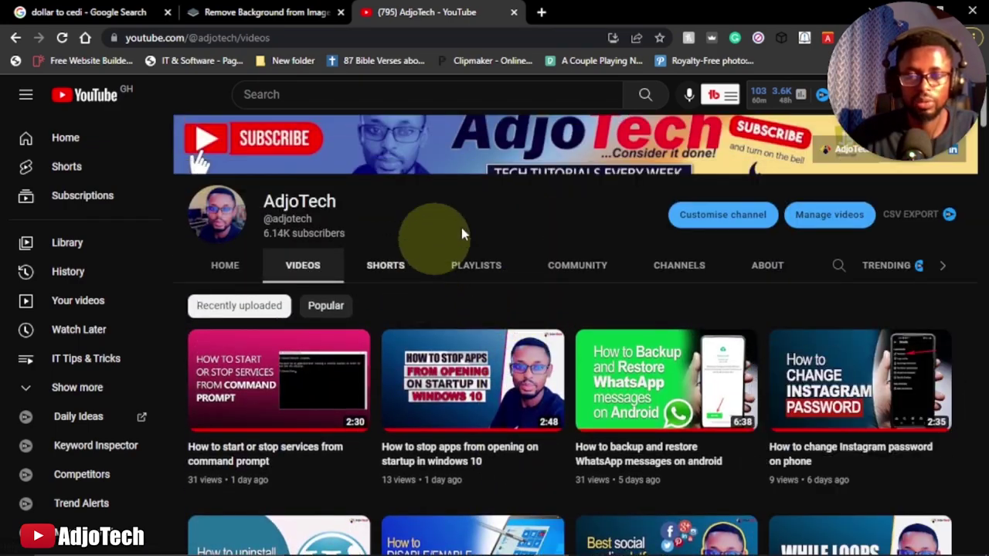
scroll(520, 286, "up", 1)
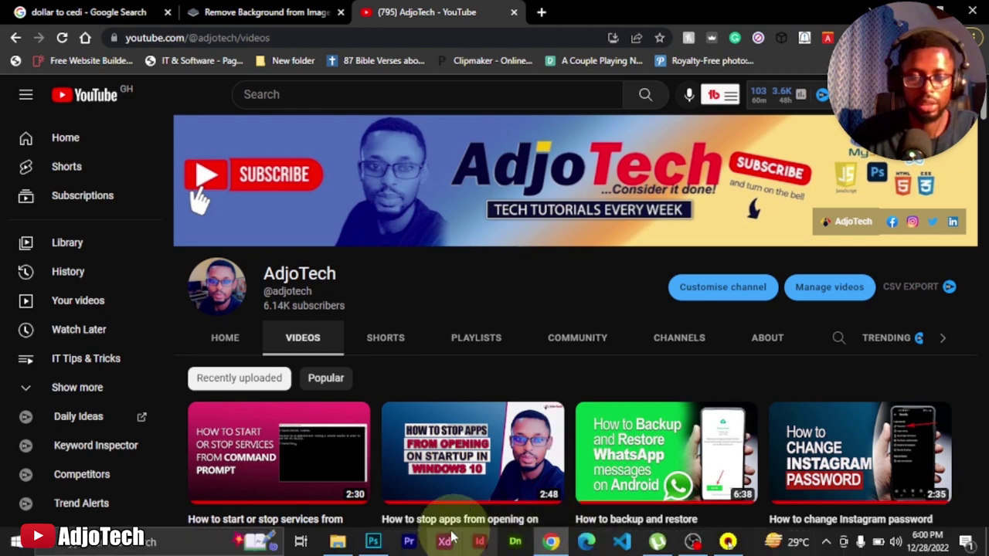
left_click(377, 543)
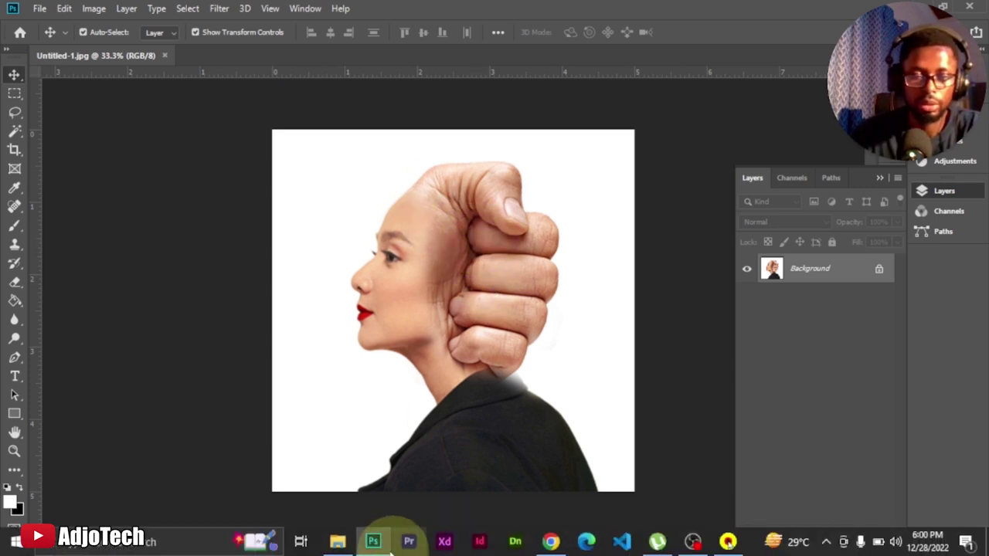
- Open the fist image kr75p0 from the Downloads folder as its own document in Photoshop
left_click(338, 543)
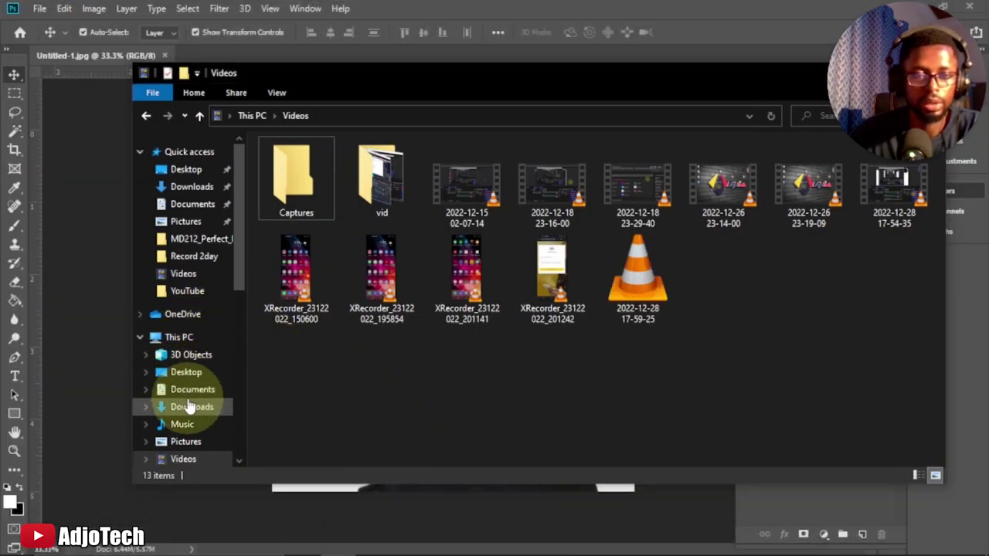
left_click(191, 408)
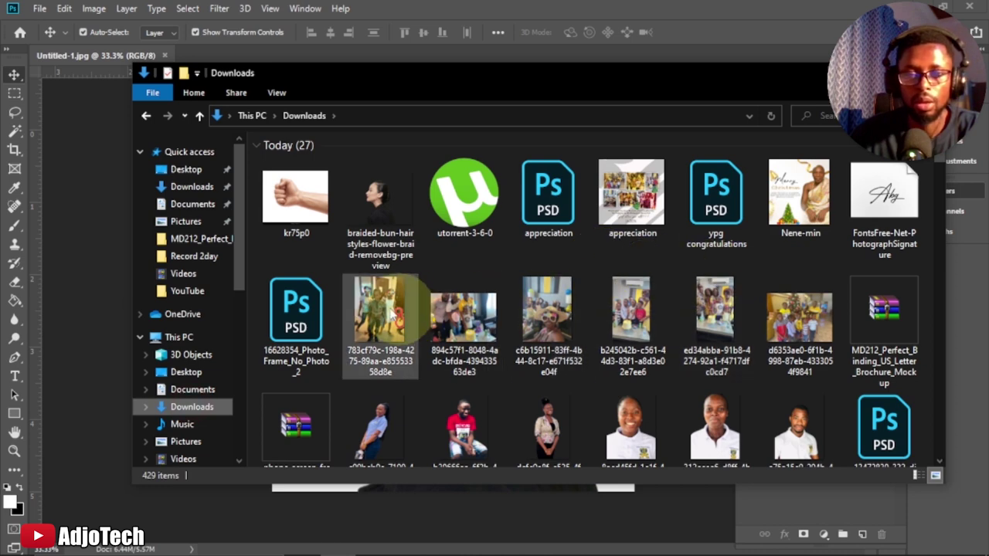
left_click(294, 209)
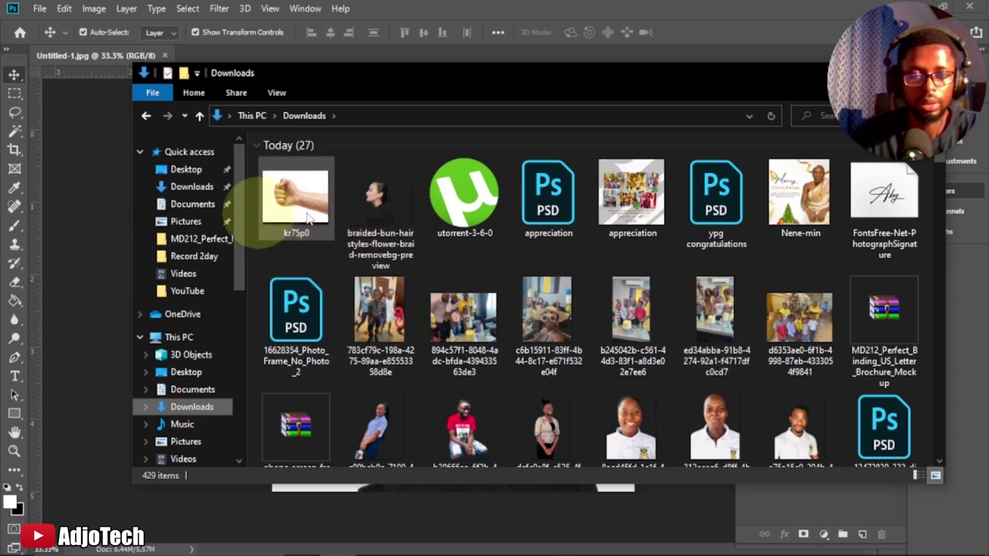
left_click_drag(294, 208, 739, 53)
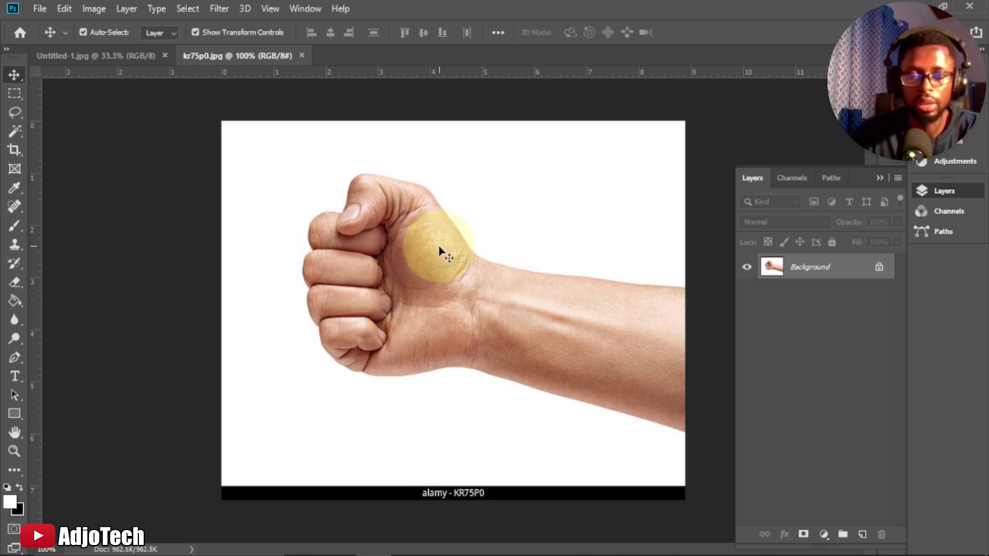
- Open the woman's cut-out image braided-bun-hairstyles-flower-braid-removebg-preview from Downloads as its own document, leaving no layer selected
mouse_move(408, 533)
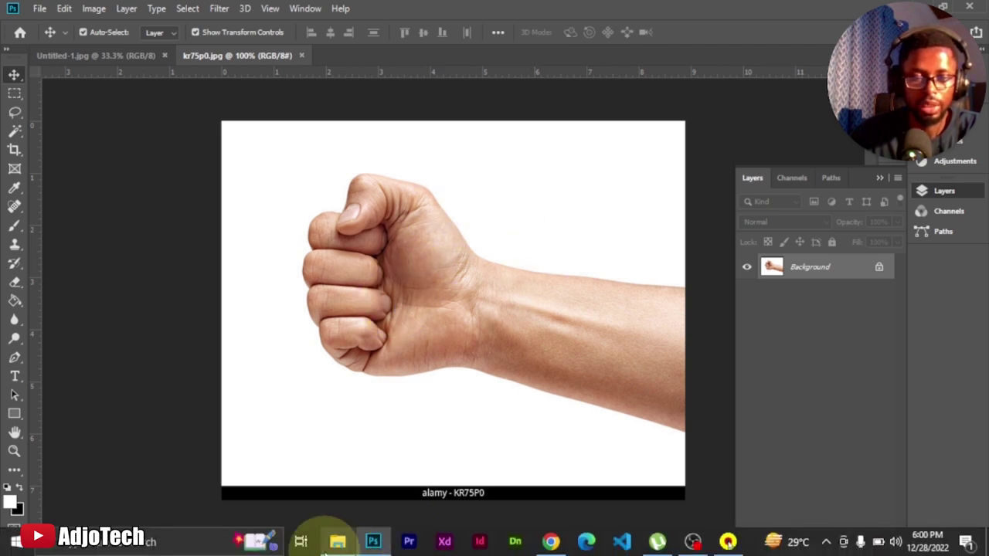
left_click(337, 543)
left_click_drag(378, 197, 761, 45)
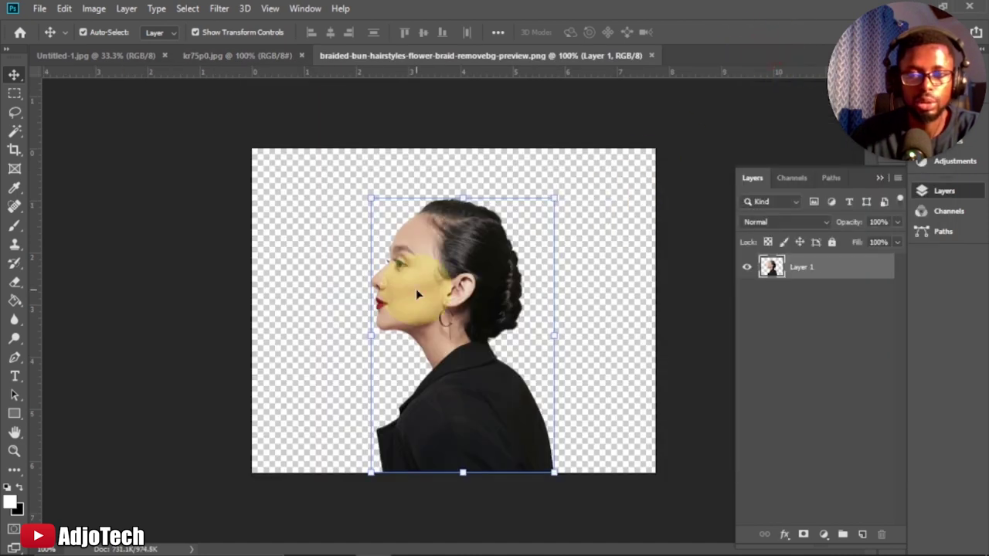
left_click(229, 279)
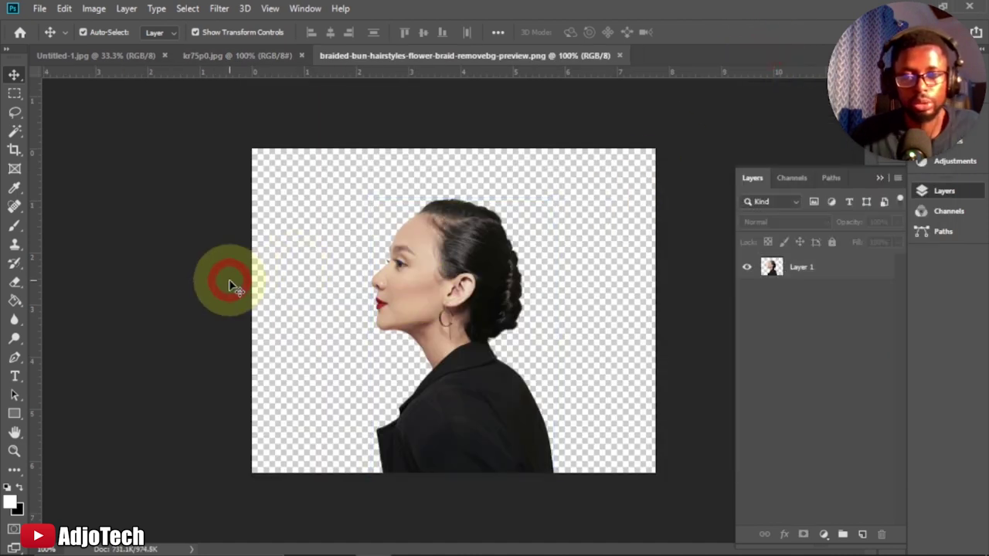
- Create a new 5 × 5 inch document at 300 pixels/inch in RGB Color with a white background
left_click(39, 9)
left_click(52, 26)
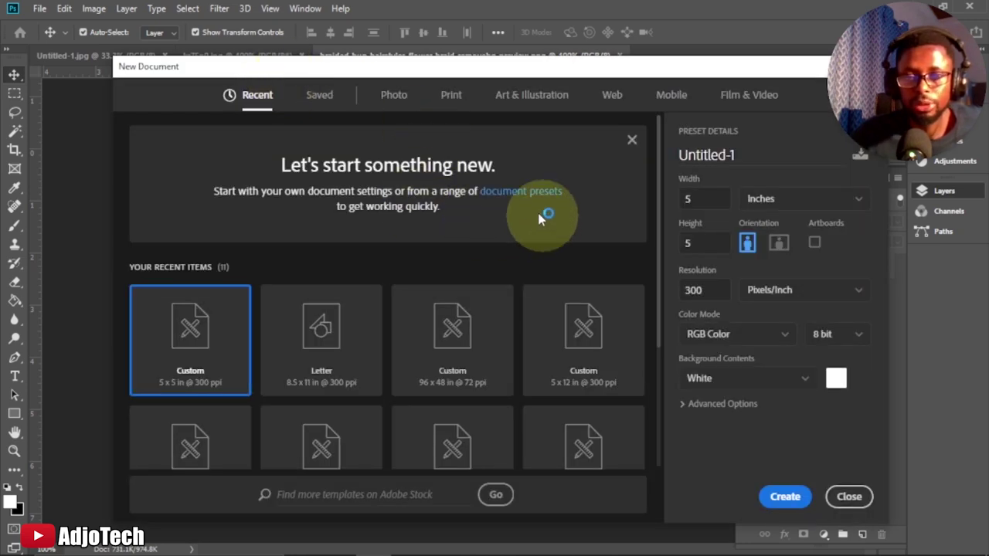
double_click(691, 198)
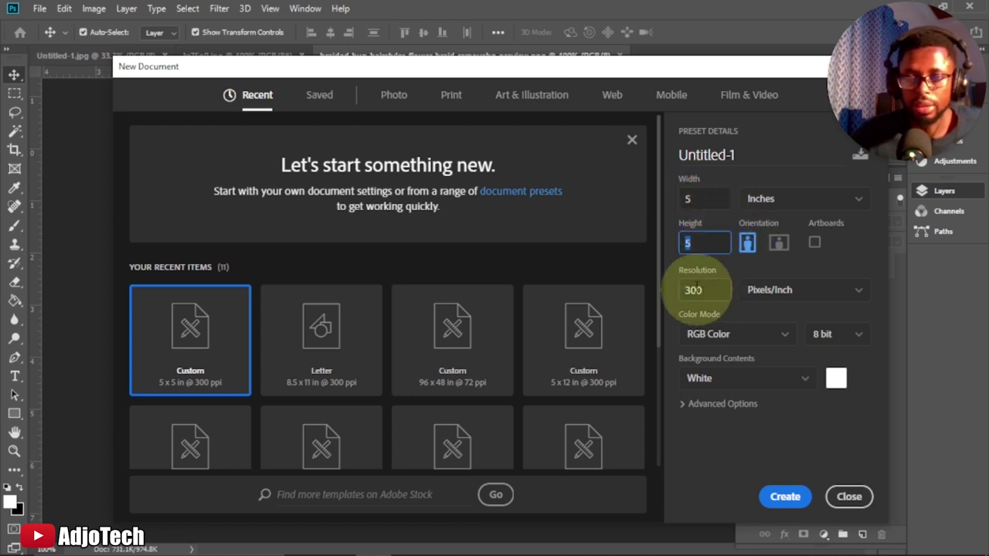
left_click(785, 497)
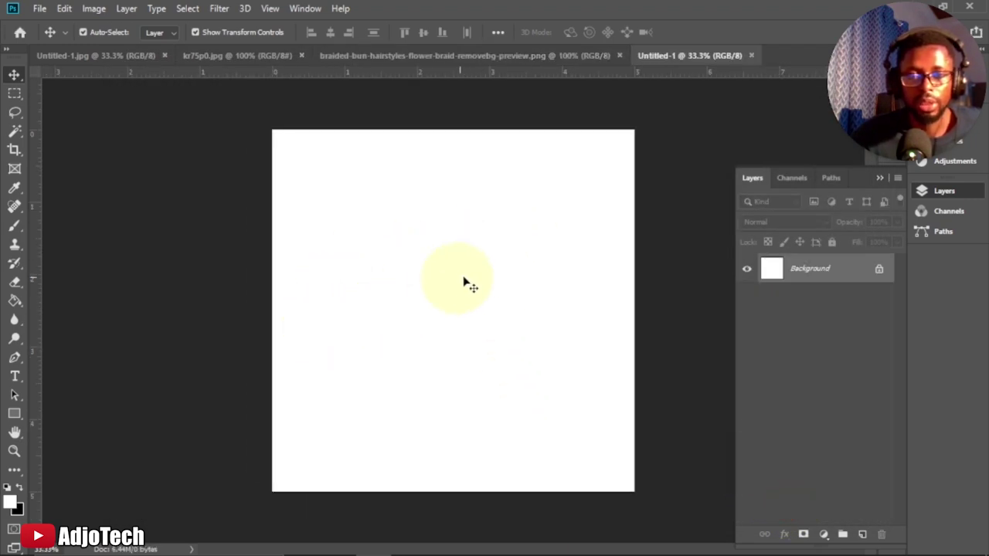
- Switch to Chrome to view the remove.bg background removal page, then return to the fist image in Photoshop
left_click(448, 58)
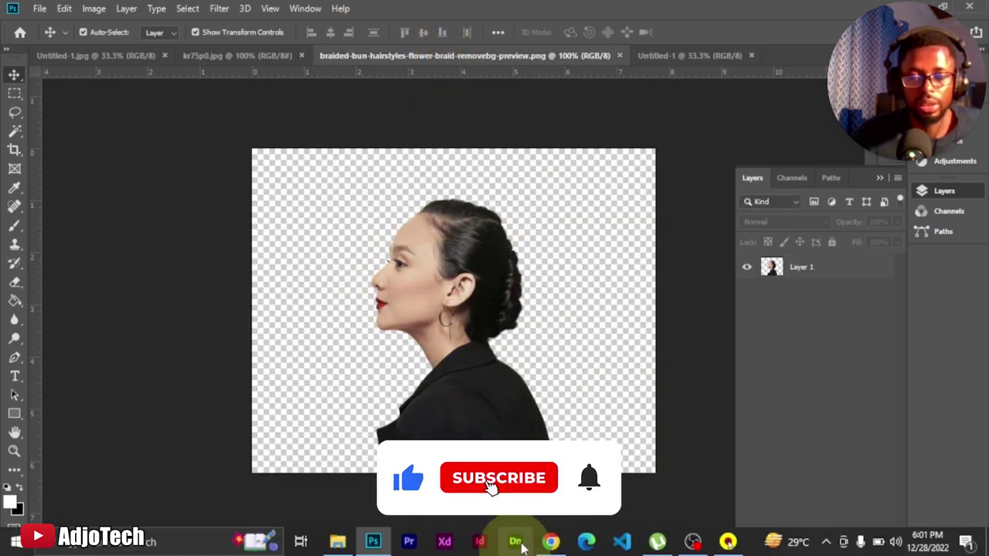
left_click(550, 539)
left_click(222, 11)
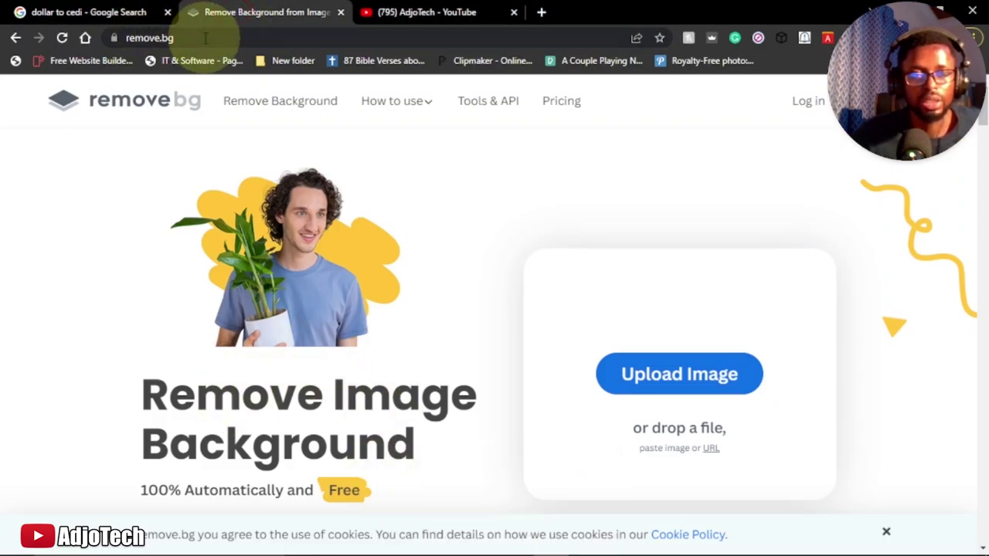
left_click(414, 12)
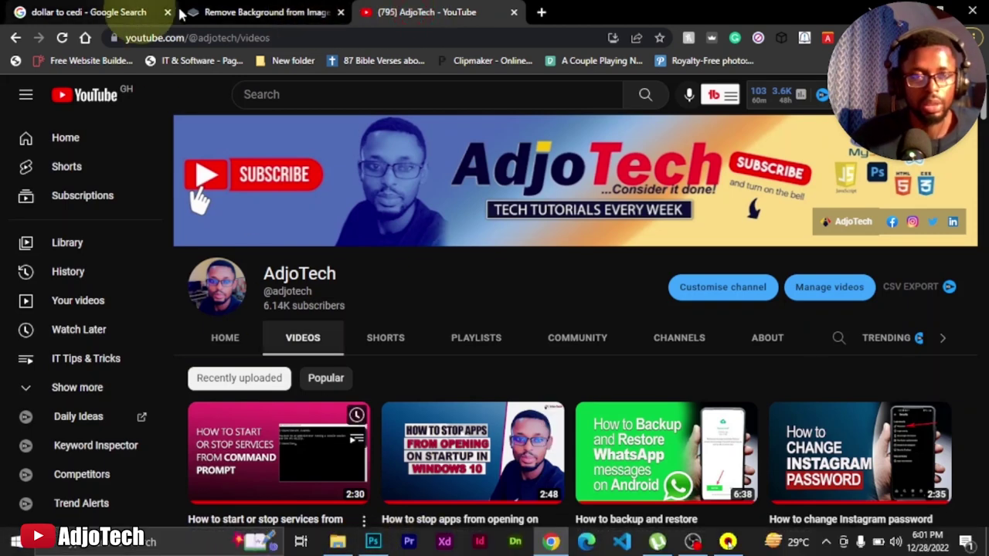
left_click(373, 542)
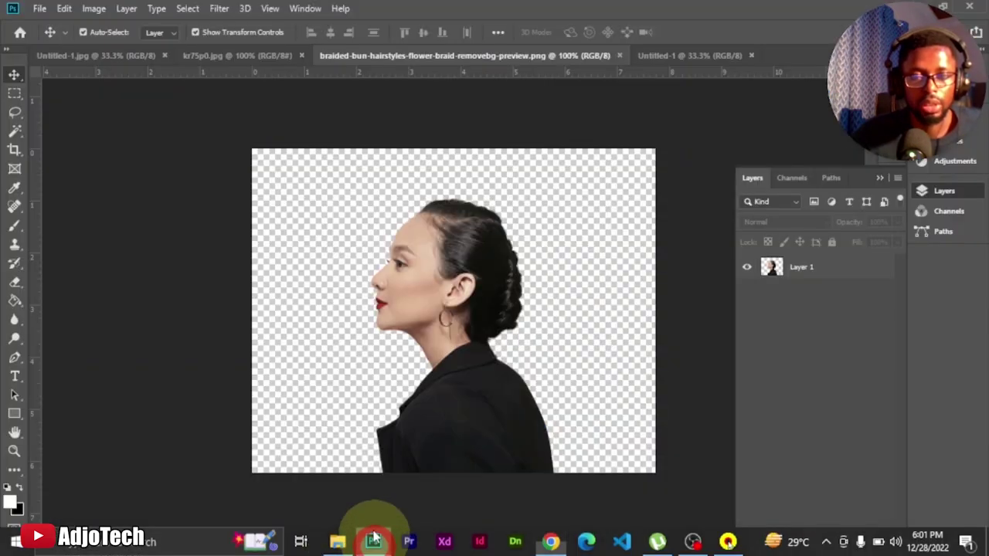
left_click(221, 57)
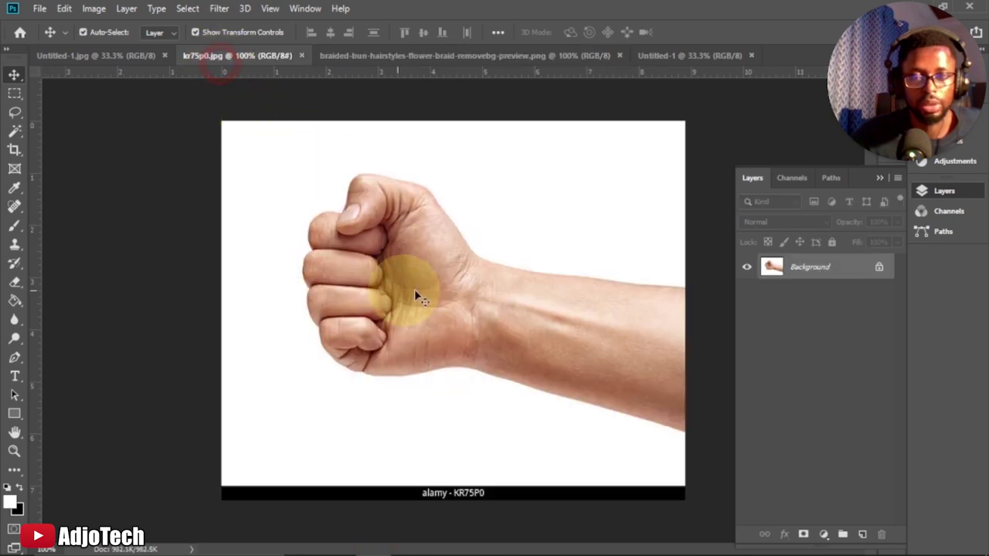
- Copy the woman's cut-out into the blank Untitled-1 document, enlarge it to about 4.4 inches tall and rest it on the canvas's lower edge
left_click(467, 57)
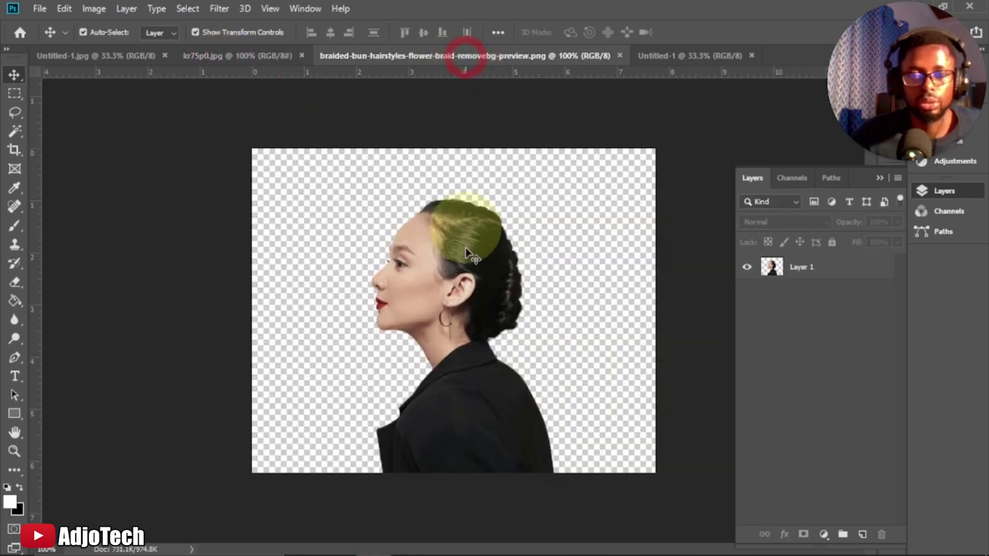
left_click_drag(456, 274, 441, 305)
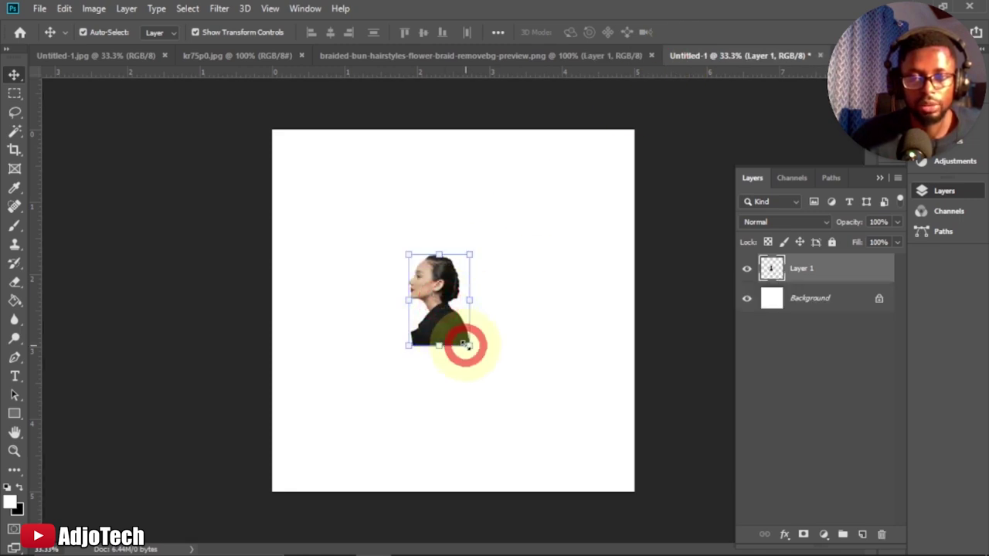
left_click_drag(564, 423, 576, 438)
left_click_drag(408, 255, 318, 157)
left_click_drag(386, 230, 437, 259)
left_click(697, 33)
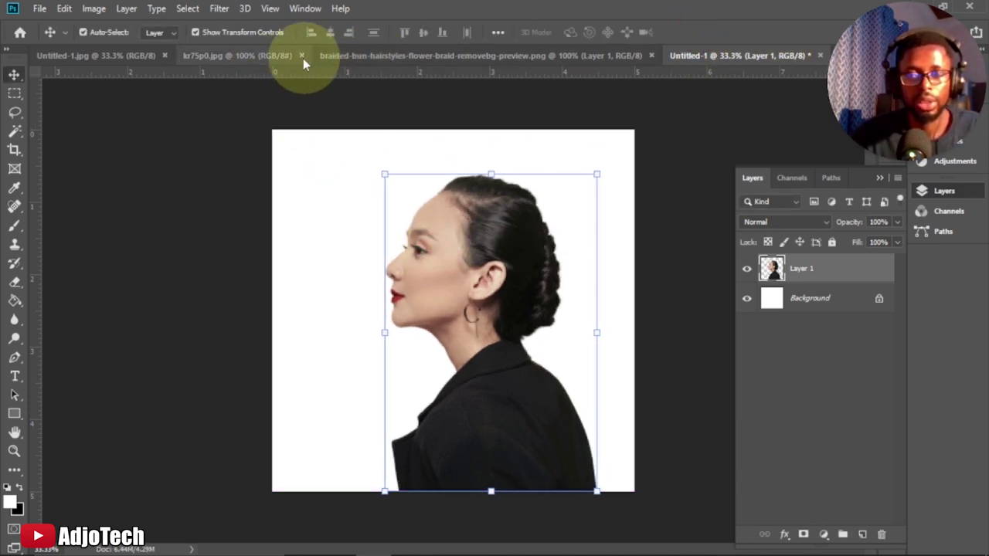
- Crop the black alamy caption strip off the lower edge of the kr75p0 fist image
left_click(249, 66)
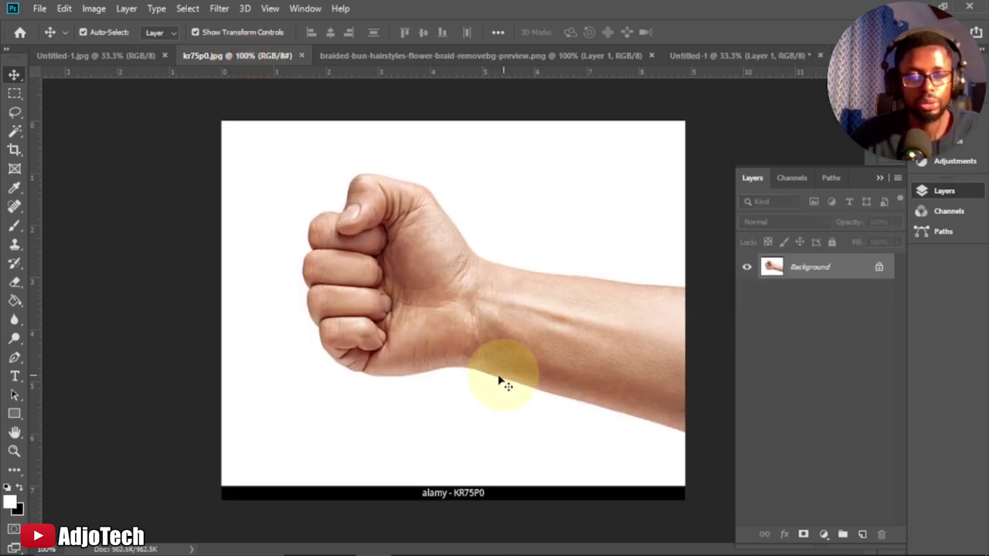
left_click(14, 152)
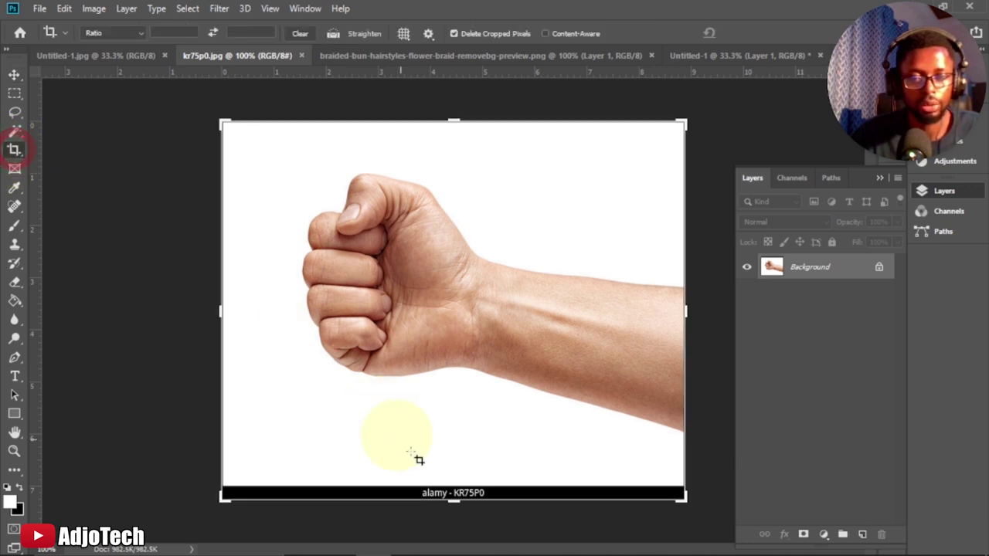
left_click_drag(452, 500, 446, 489)
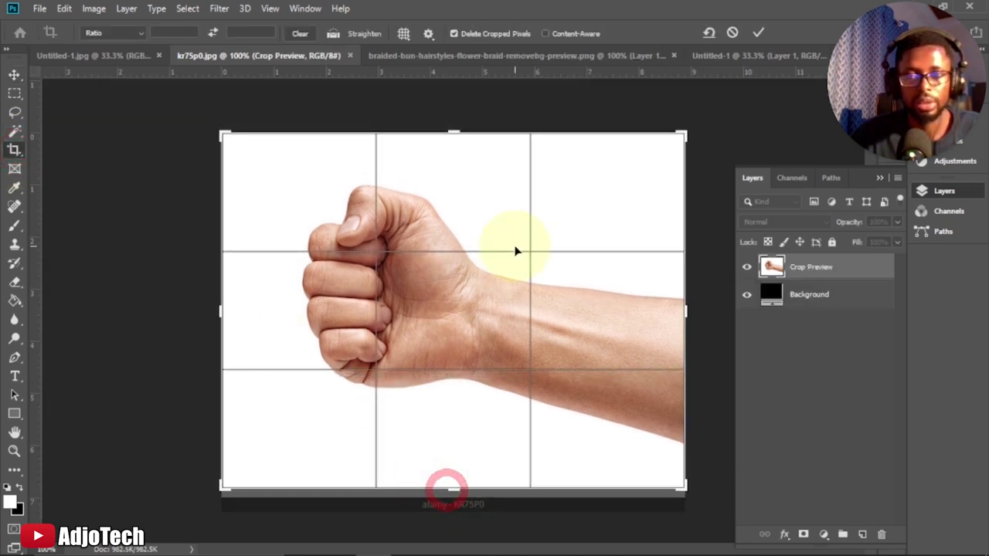
left_click(758, 35)
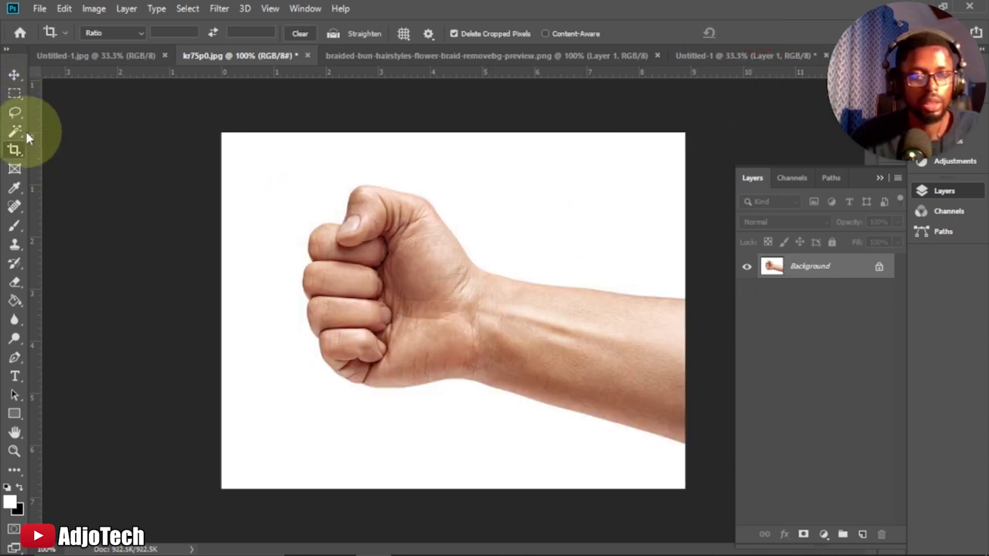
- Convert the locked Background of the kr75p0 fist image into an editable layer named Layer 0
left_click_drag(22, 136, 48, 147)
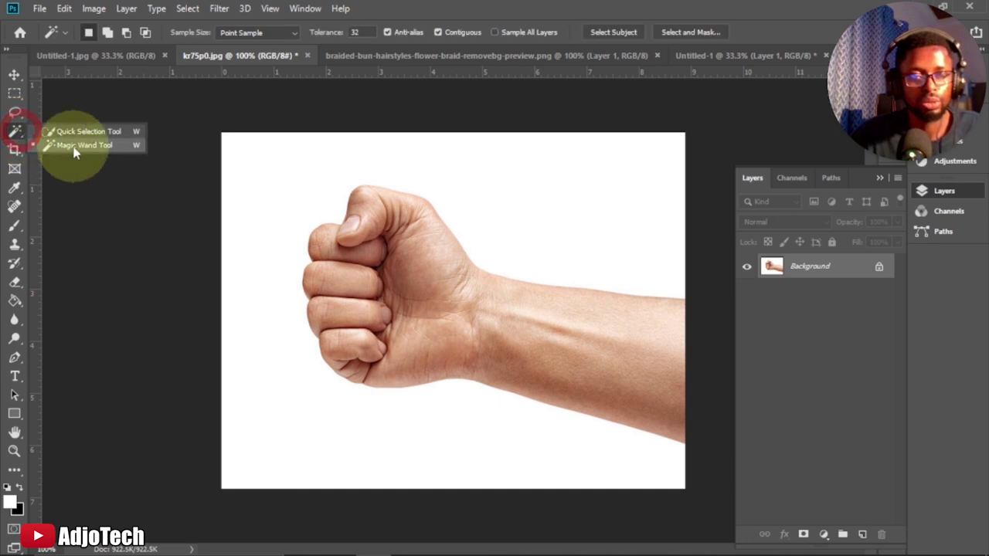
double_click(860, 269)
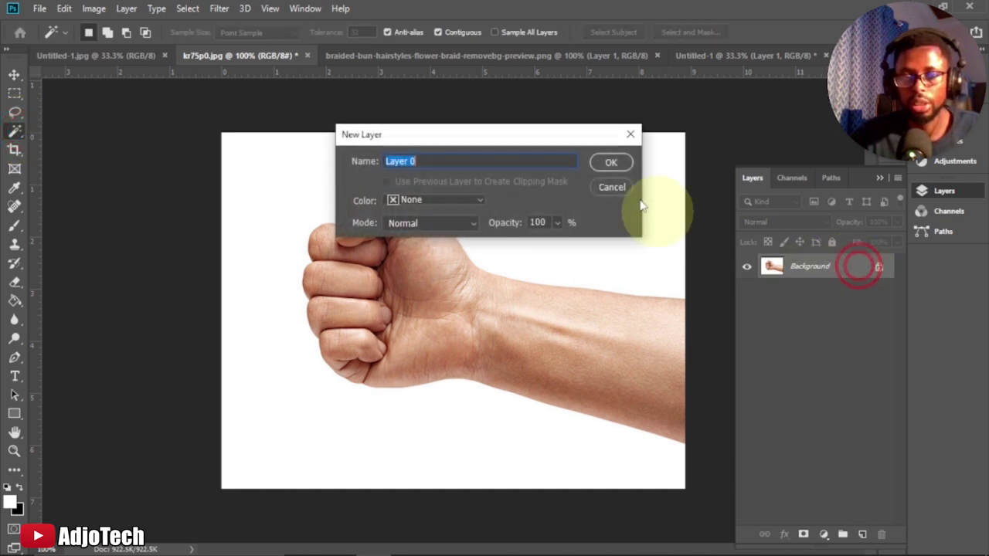
left_click(620, 166)
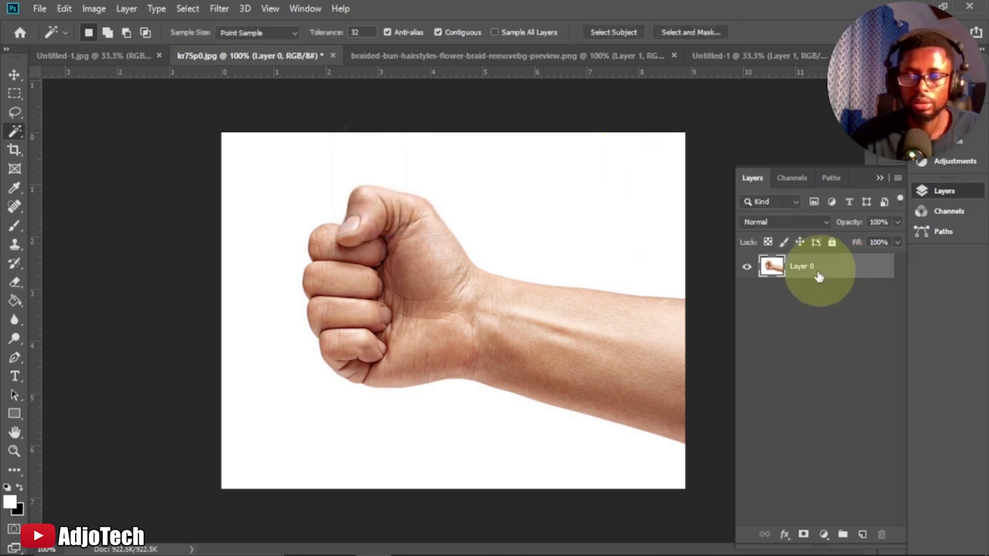
- Select the white backdrop around the fist with the Magic Wand, delete it to transparency and clear the selection
right_click(14, 135)
left_click(85, 146)
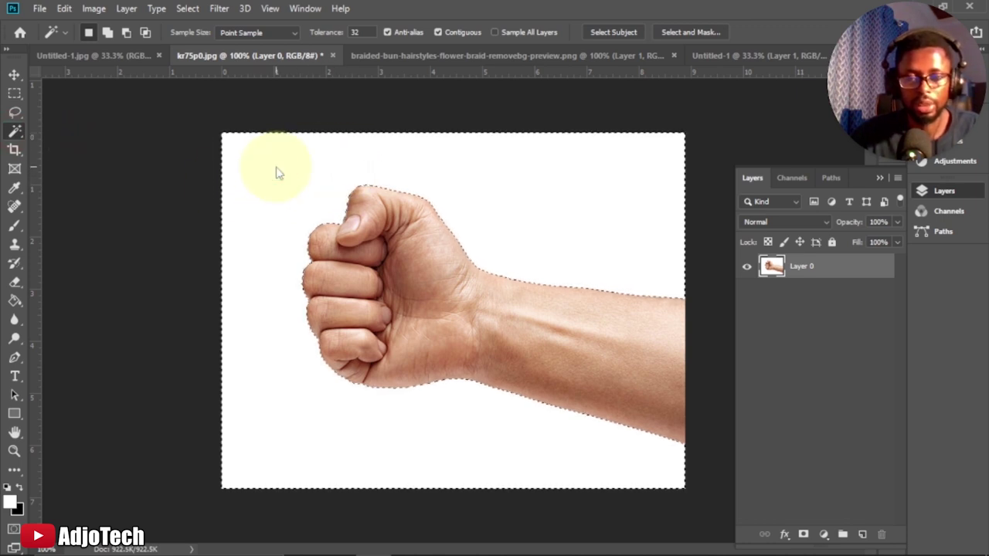
key("Delete")
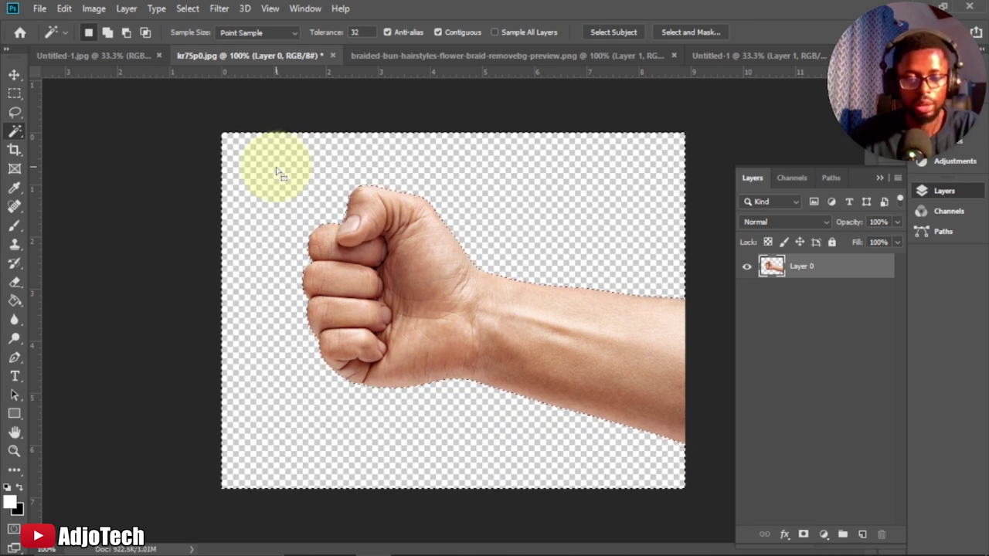
key("ctrl")
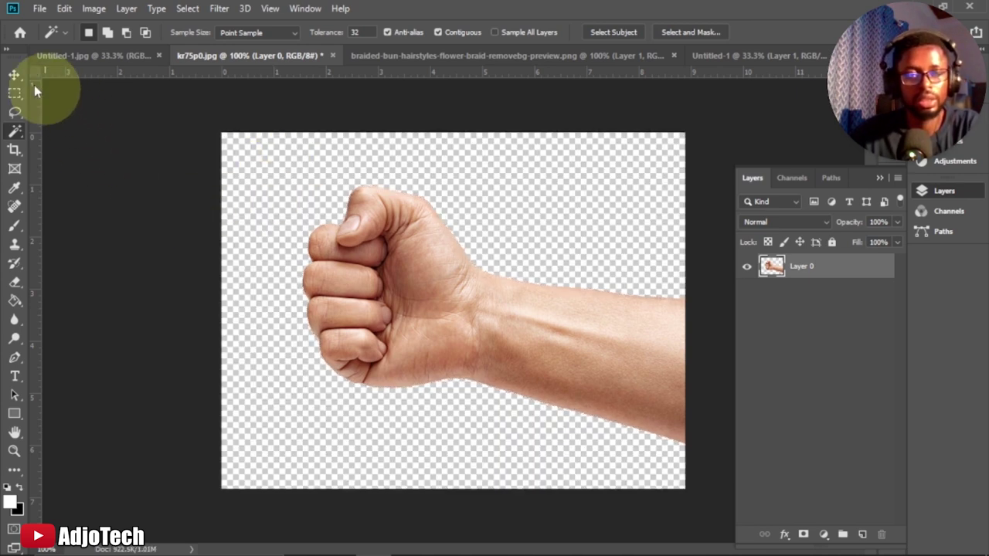
- Copy the fist cut-out into the Untitled-1 document over the woman and scale it to about 158%
left_click(14, 75)
mouse_move(356, 271)
left_mouse_down()
mouse_move(439, 295)
mouse_move(730, 105)
mouse_move(761, 51)
mouse_move(429, 253)
mouse_move(357, 255)
left_mouse_up()
left_click_drag(440, 283, 524, 312)
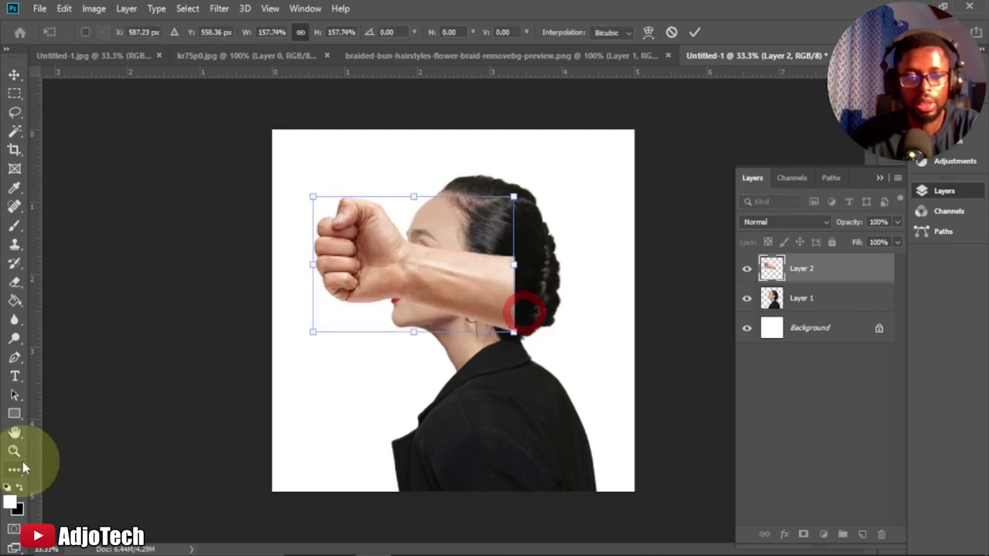
- Rotate the fist about 178° so its knuckles face the back of the woman's head, and place it over her face
left_click(14, 453)
left_click(437, 324)
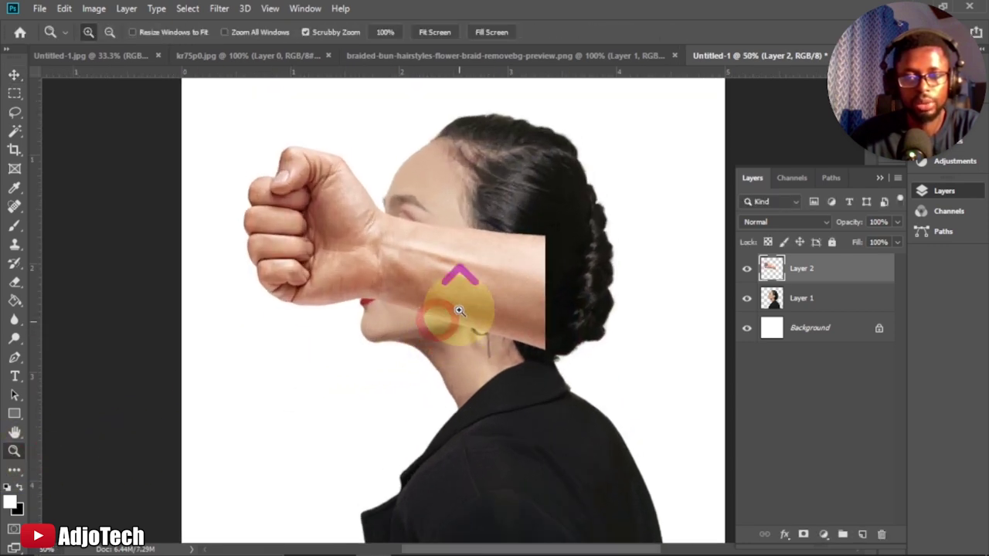
left_click(443, 330)
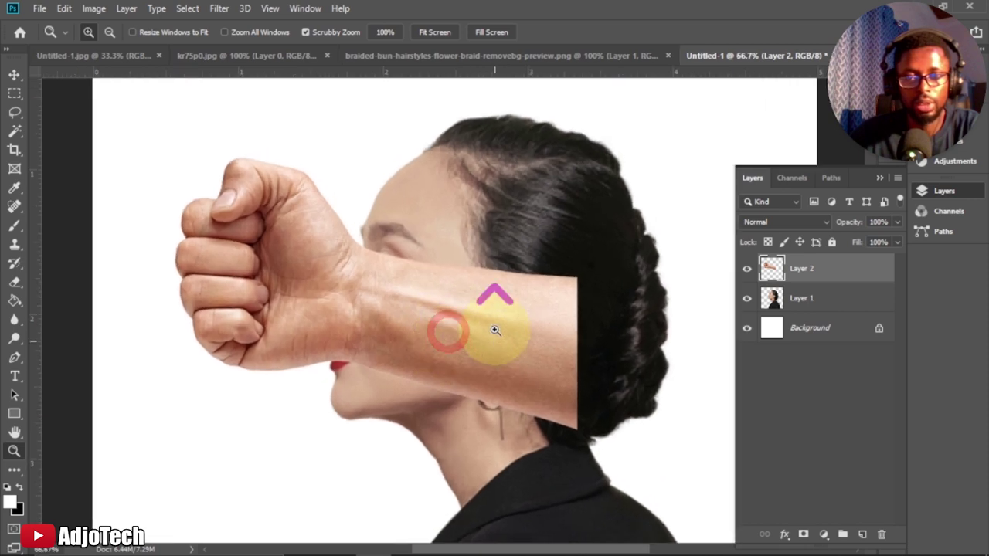
left_click(879, 179)
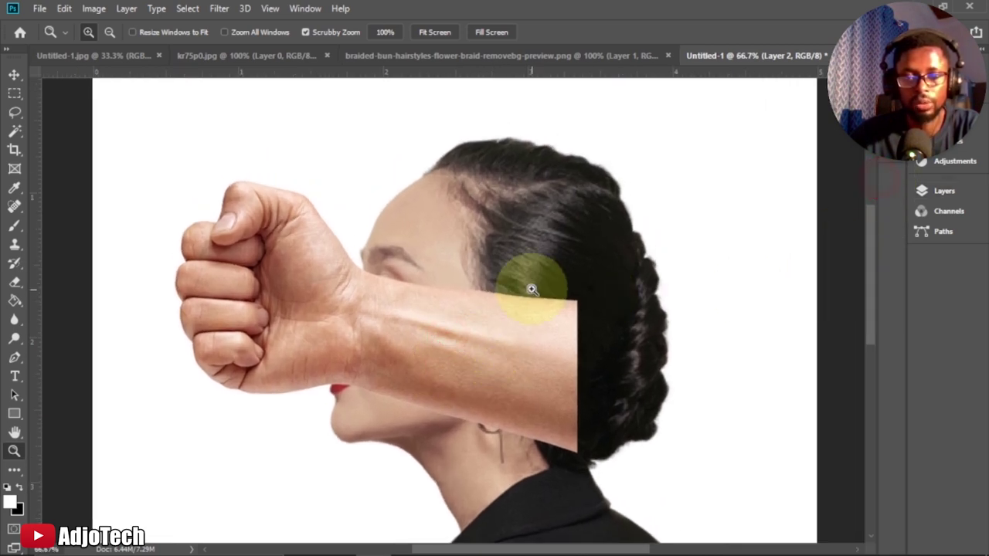
left_click(13, 75)
left_click_drag(363, 309, 316, 280)
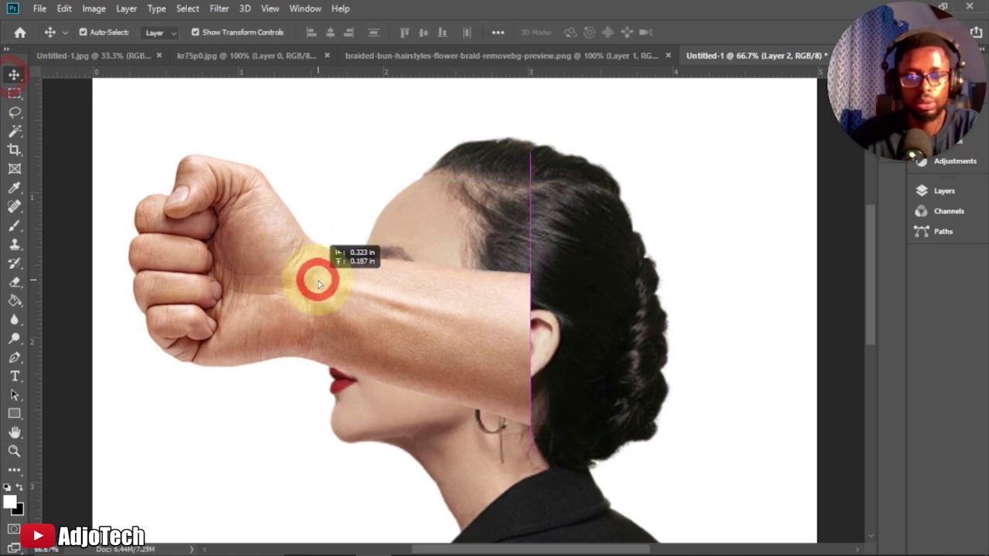
left_click_drag(539, 143, 165, 409)
left_click_drag(332, 316, 470, 302)
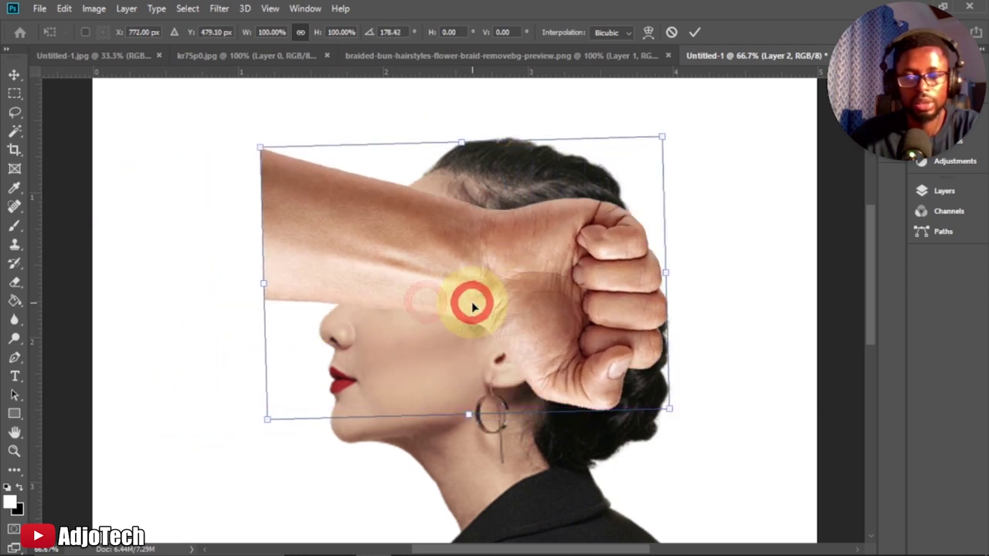
left_click(695, 31)
- Examine the finished composite in Untitled-1.jpg as a reference and return to the Untitled-1 working document
left_click(205, 60)
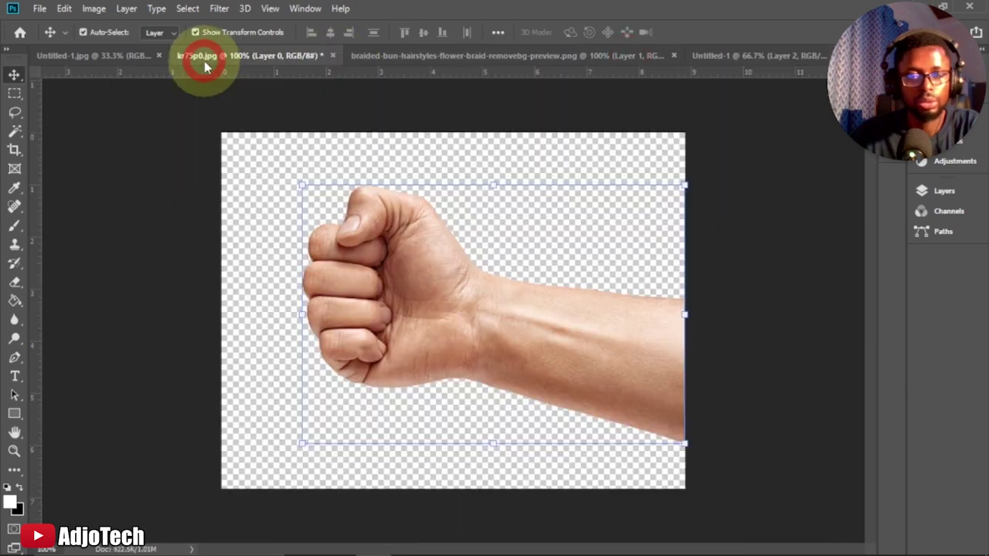
left_click(128, 60)
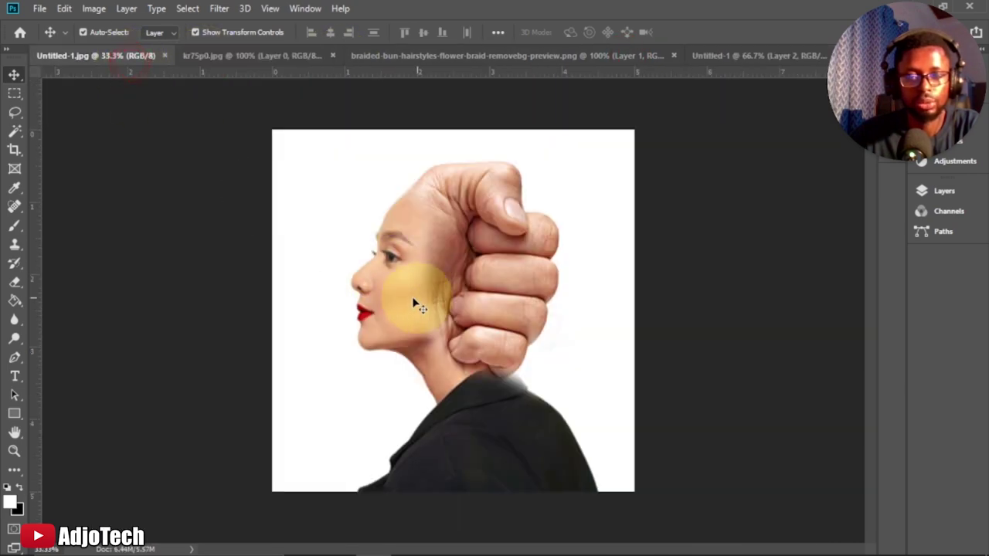
left_click(738, 56)
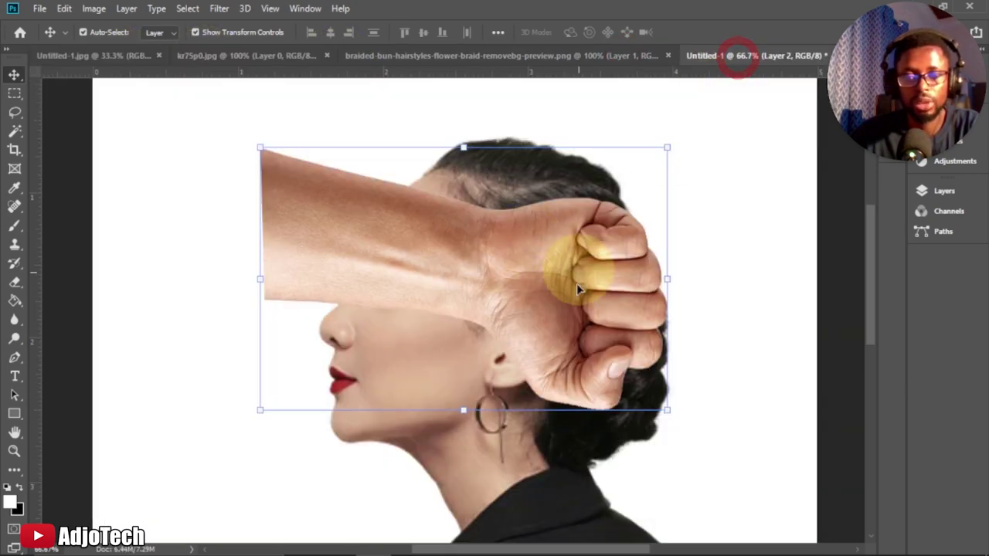
- Flip the fist layer vertically with Free Transform so the thumb sits at the upper side
right_click(457, 267)
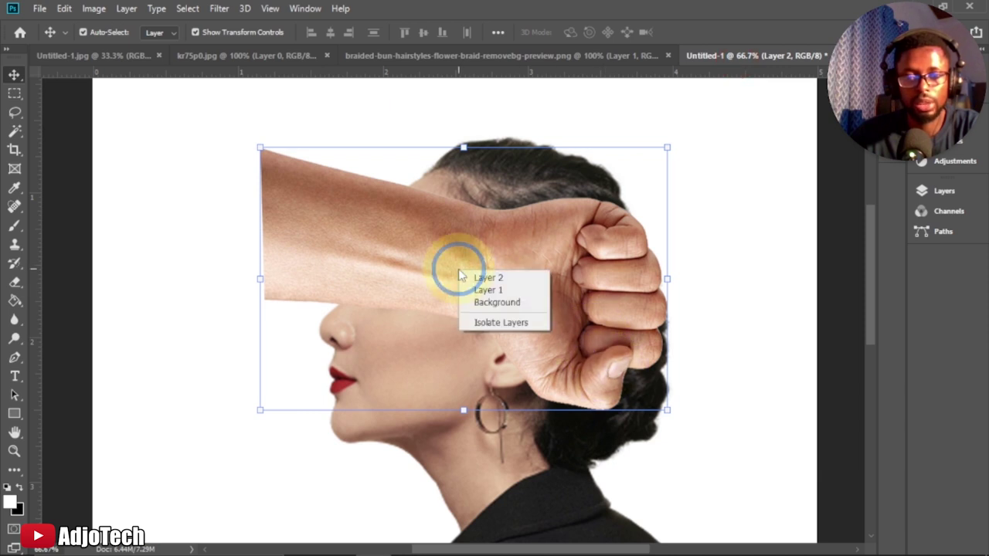
left_click(378, 247)
left_click(64, 9)
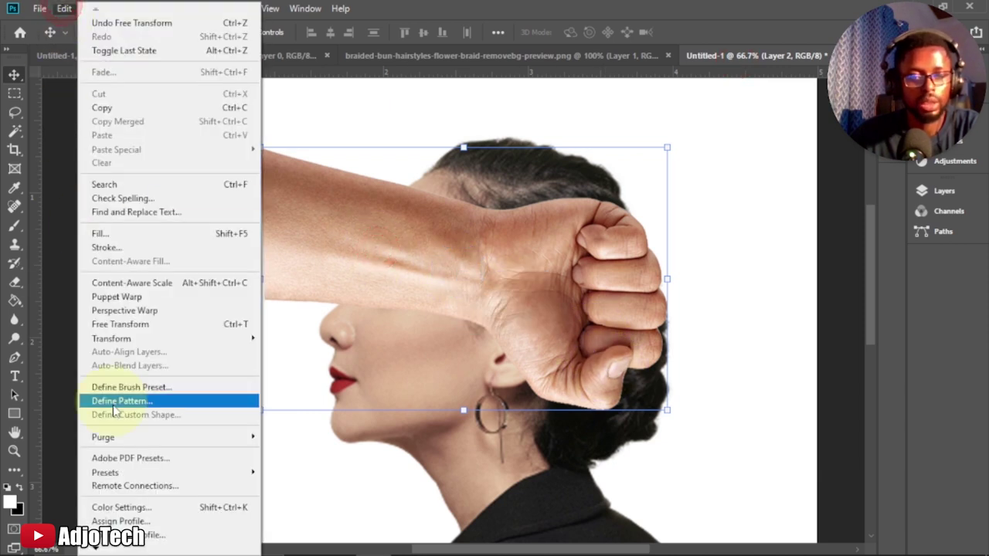
left_click(126, 325)
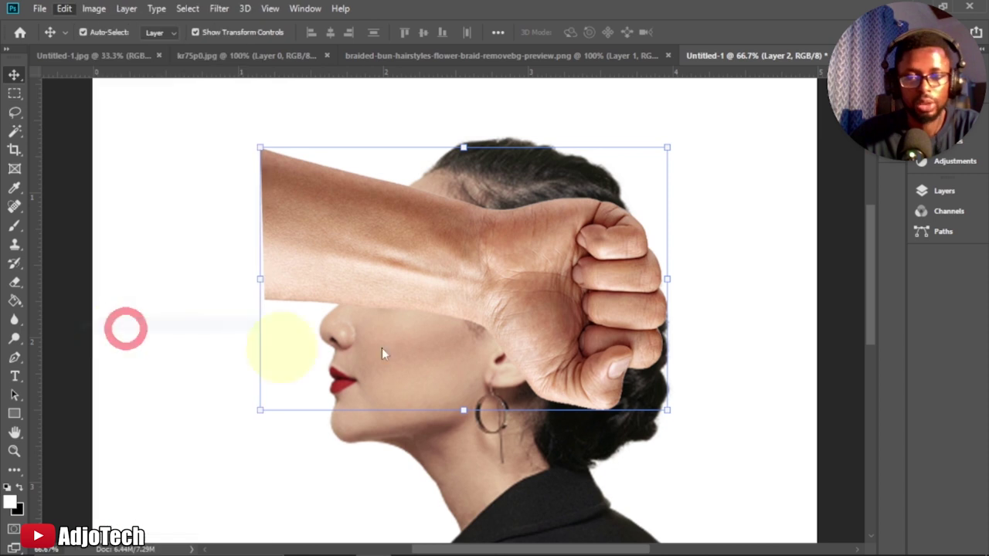
right_click(435, 250)
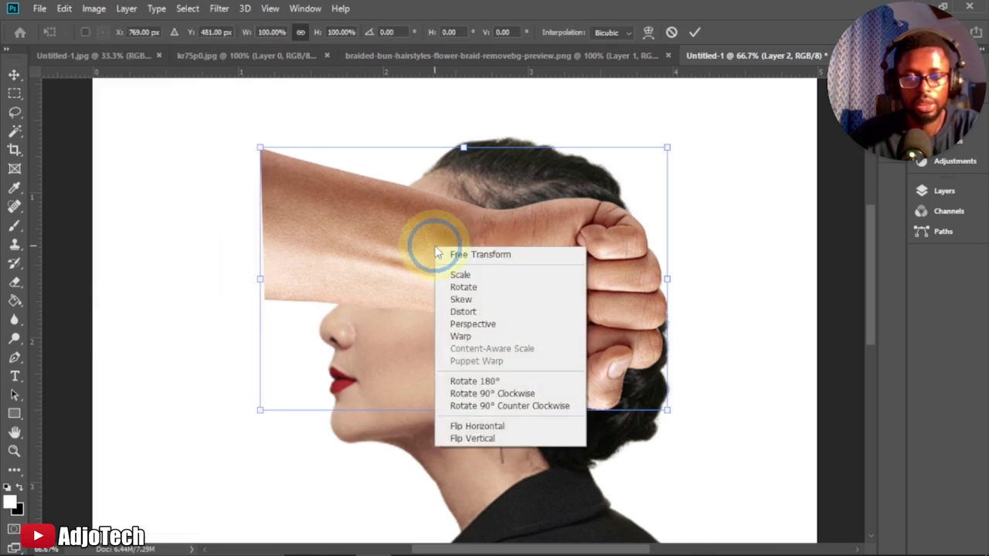
left_click(472, 440)
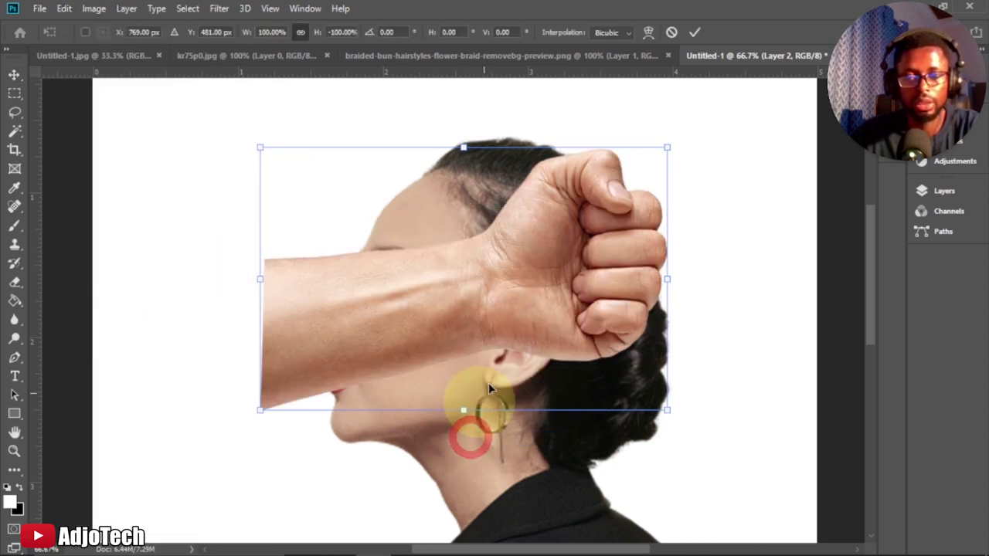
- Enlarge the flipped fist to about 4.2 inches wide, position it over the woman's head and apply the transform
left_click_drag(456, 298, 489, 300)
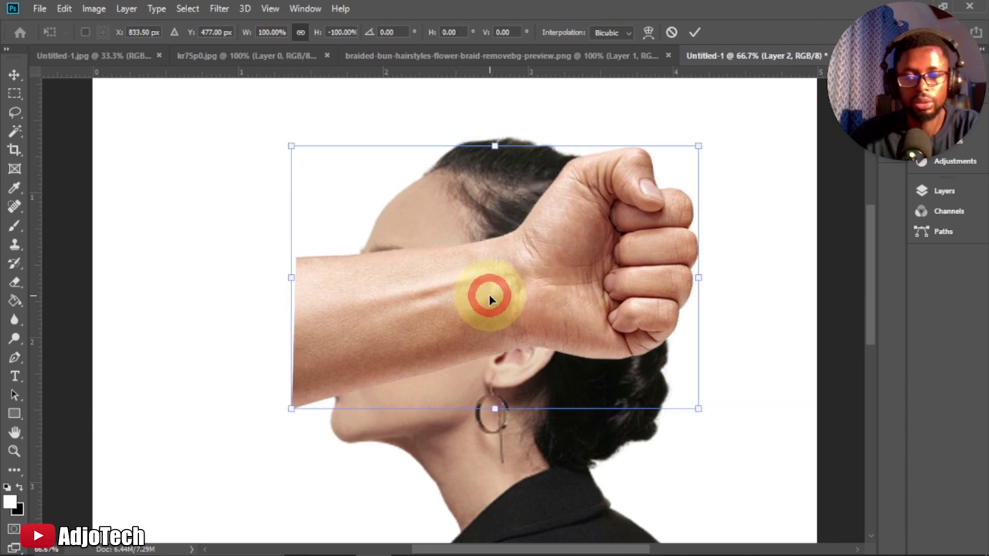
left_click_drag(290, 145, 139, 106)
left_click_drag(451, 223, 455, 263)
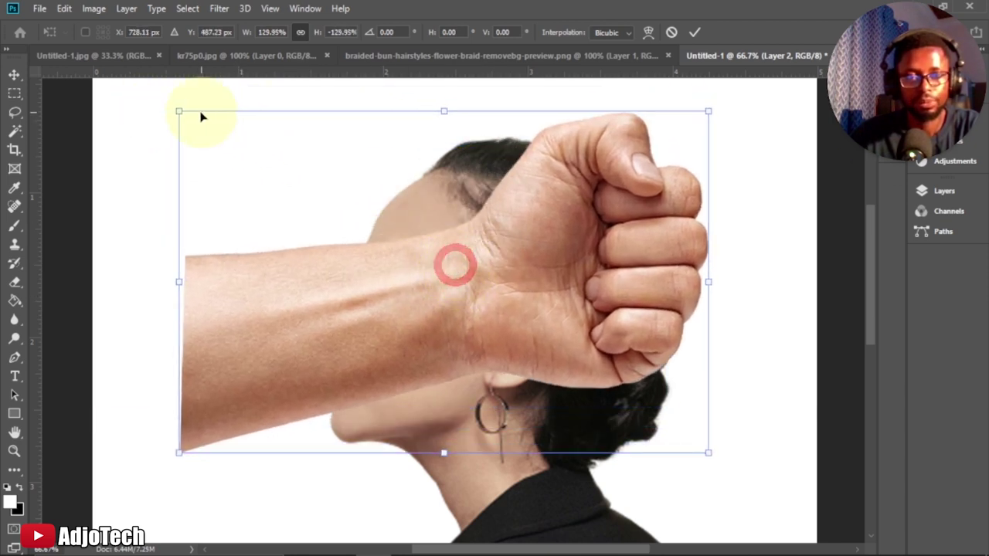
left_click_drag(172, 112, 66, 93)
left_click_drag(523, 270, 544, 303)
left_click(693, 32)
left_click(658, 130)
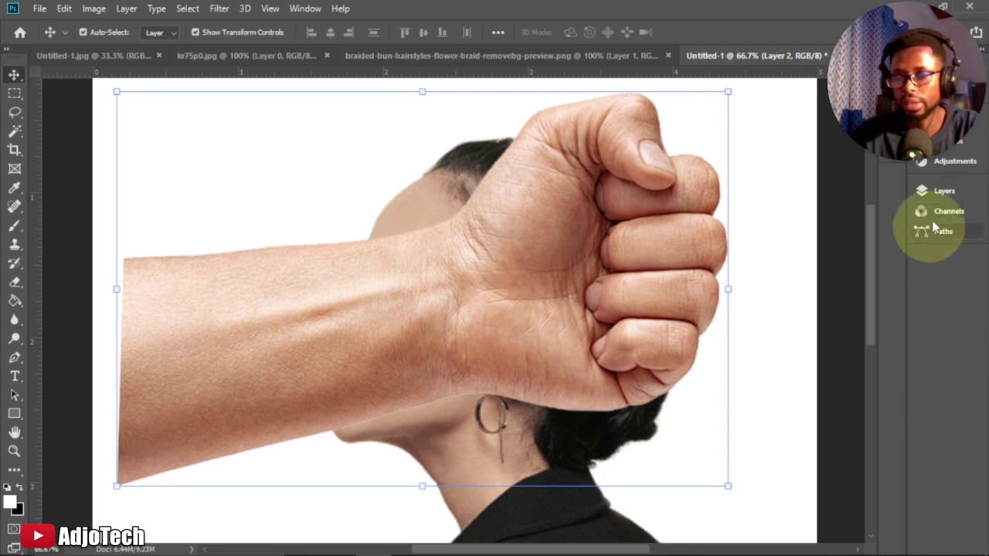
- Stack the woman's Layer 1 above the fist's Layer 2 and shift her about 0.4 inch right and 0.3 inch up
left_click(944, 191)
left_click_drag(847, 272, 850, 309)
left_click_drag(567, 323, 624, 278)
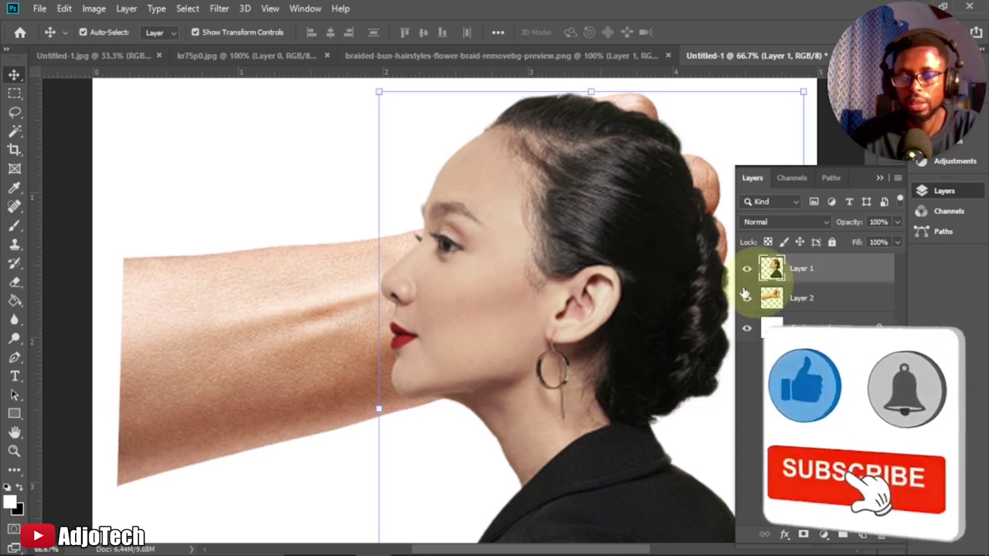
- Lower the opacity of the woman's Layer 1 to 47%
left_click(897, 223)
left_click_drag(895, 242, 867, 243)
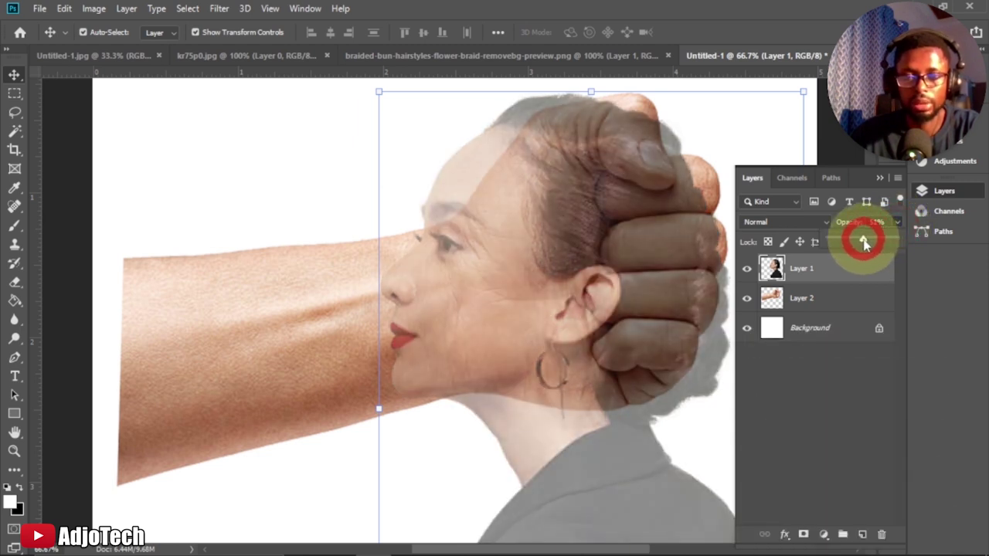
left_click_drag(861, 242, 860, 241)
- Scale the fist on Layer 2 to about 110% and align it behind the woman's head, applying the transform
left_click_drag(270, 326, 244, 322)
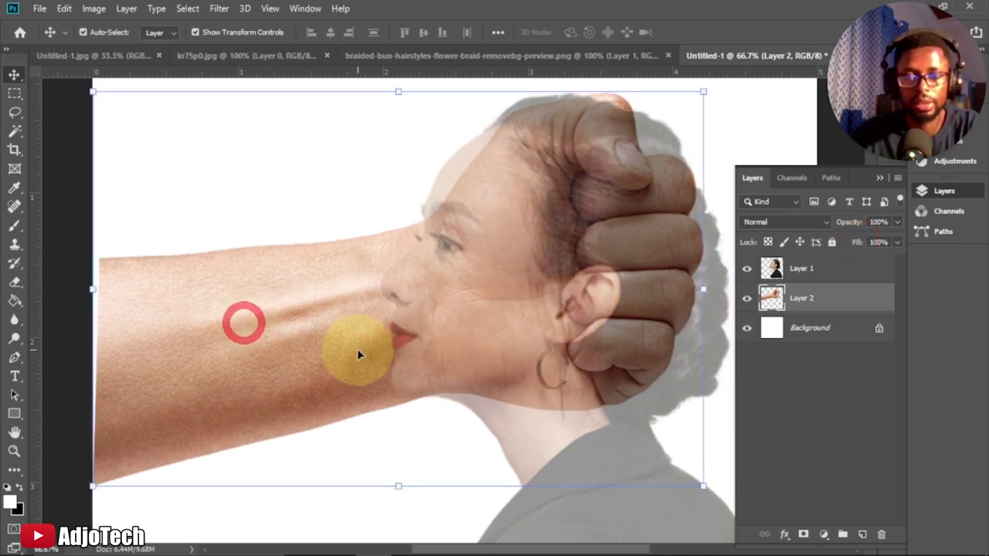
left_click_drag(93, 487, 71, 499)
left_click_drag(701, 498, 750, 507)
left_click_drag(510, 327, 494, 309)
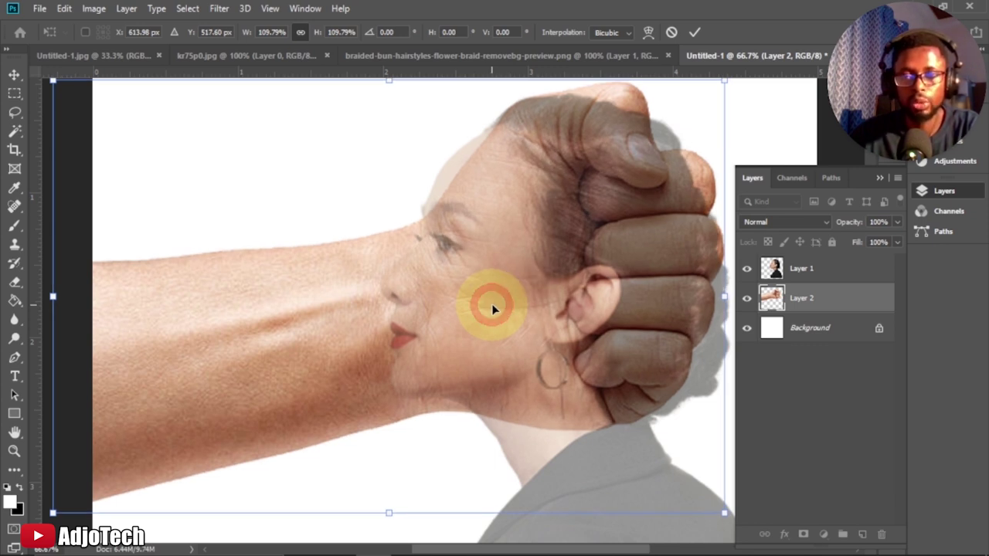
left_click(695, 33)
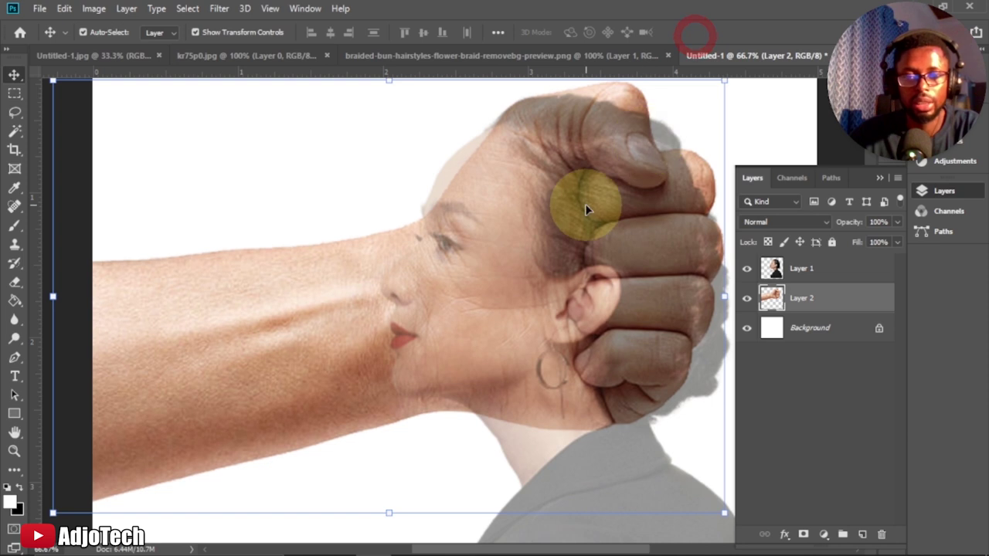
- Set the opacity of the woman's Layer 1 back to 100%
left_click(824, 270)
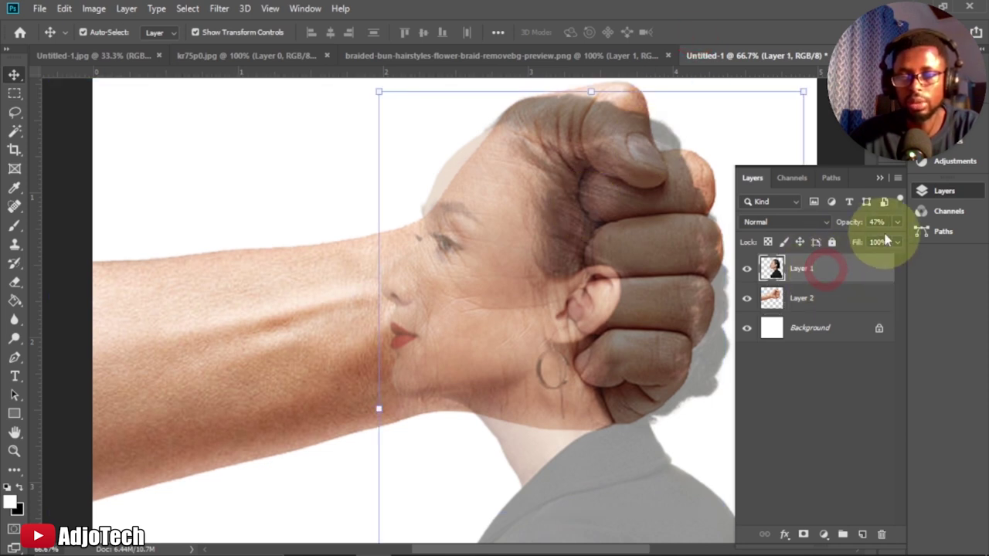
left_click_drag(861, 246, 896, 239)
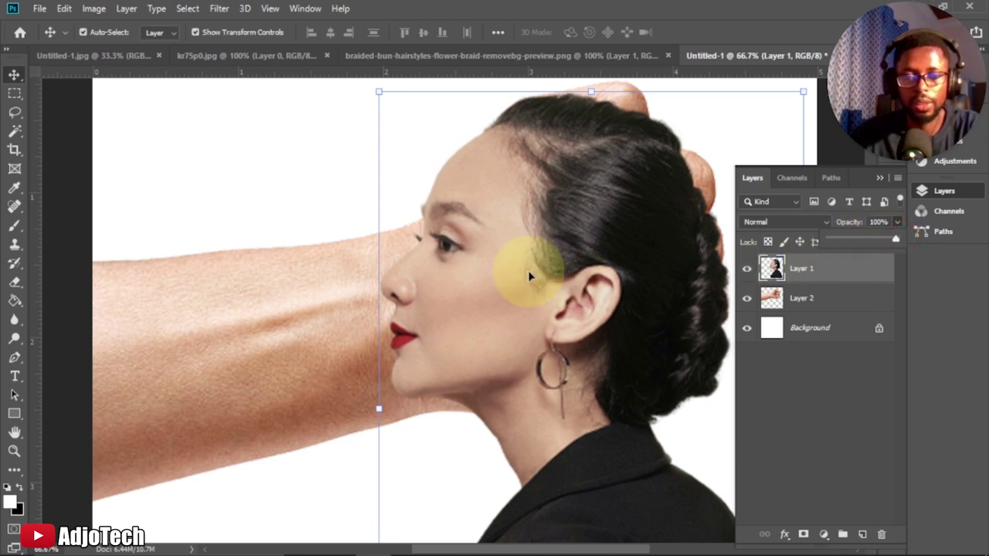
- Enlarge the soft Brush tip and paint a white stroke over the forearm on Layer 1
left_click(10, 230)
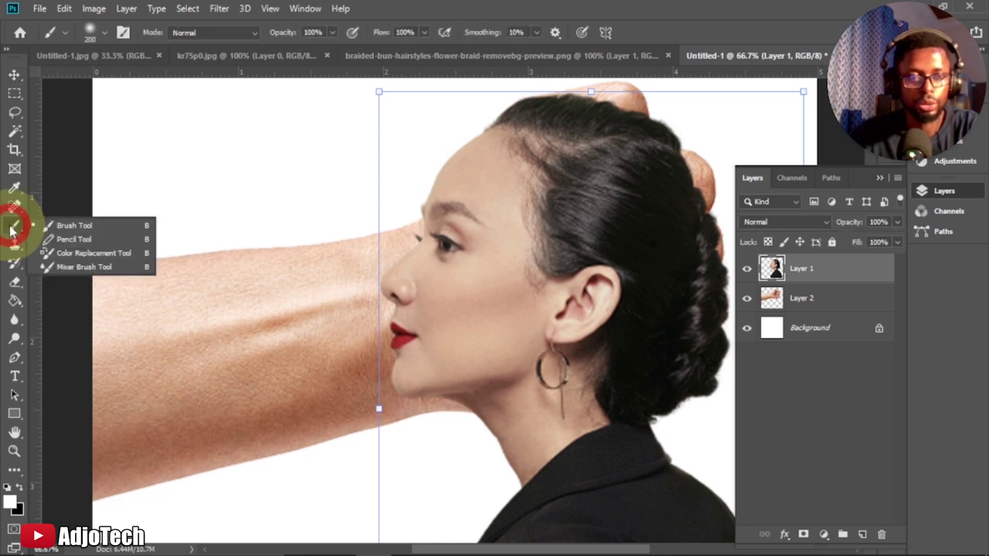
left_click(75, 230)
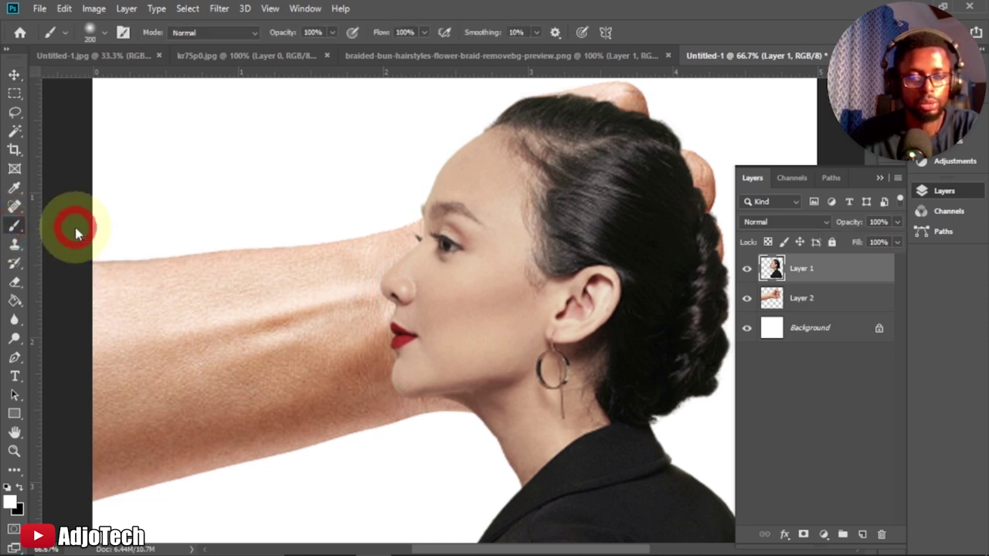
left_click(103, 32)
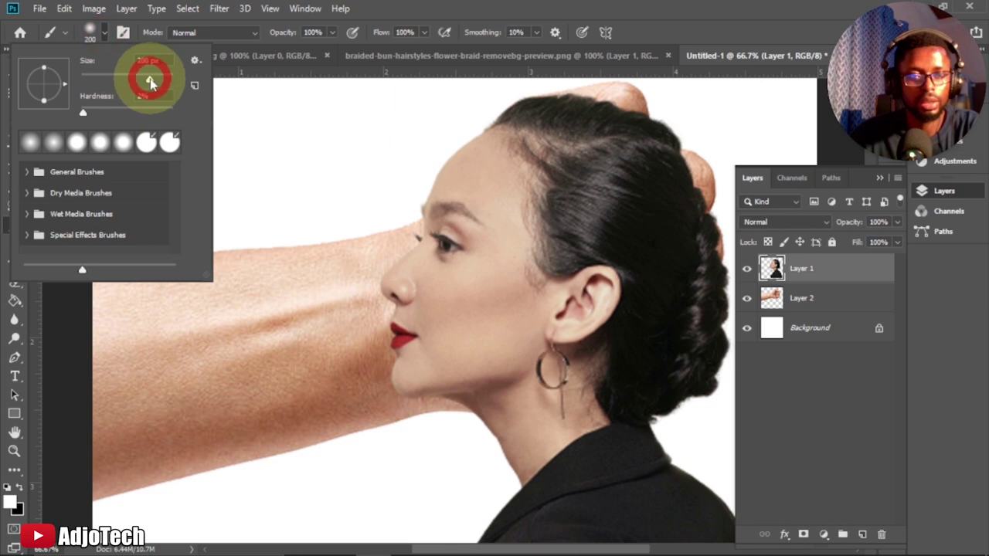
left_click(151, 81)
left_click(103, 32)
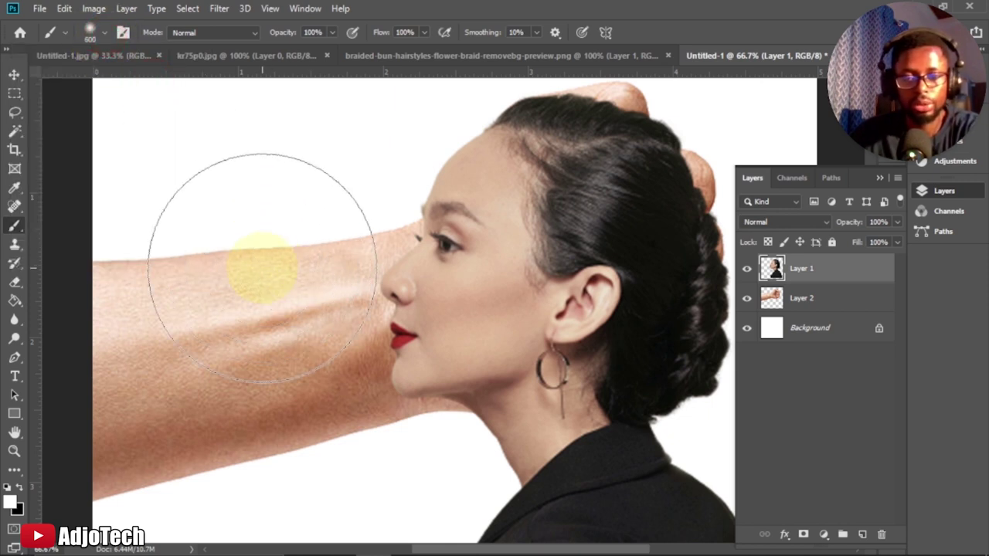
mouse_move(251, 290)
left_mouse_down()
mouse_move(294, 267)
mouse_move(254, 282)
mouse_move(241, 312)
left_mouse_up()
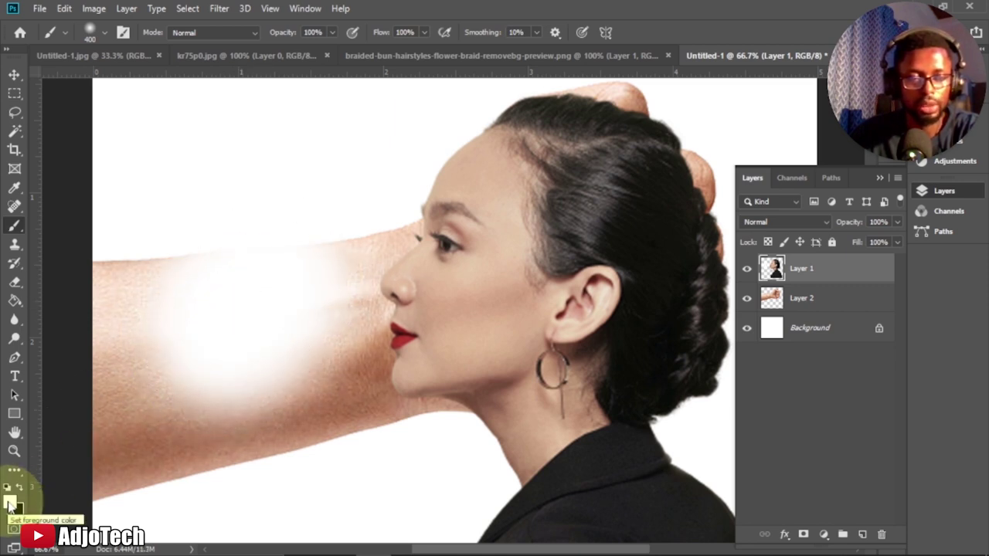
- Paint more white over the forearm and the woman's chin on Layer 1, and undo all the white brush strokes
mouse_move(205, 377)
left_mouse_down()
mouse_move(189, 278)
mouse_move(147, 383)
mouse_move(140, 261)
mouse_move(123, 396)
mouse_move(133, 447)
mouse_move(189, 460)
mouse_move(322, 444)
mouse_move(268, 428)
mouse_move(398, 447)
mouse_move(435, 422)
mouse_move(335, 389)
left_mouse_up()
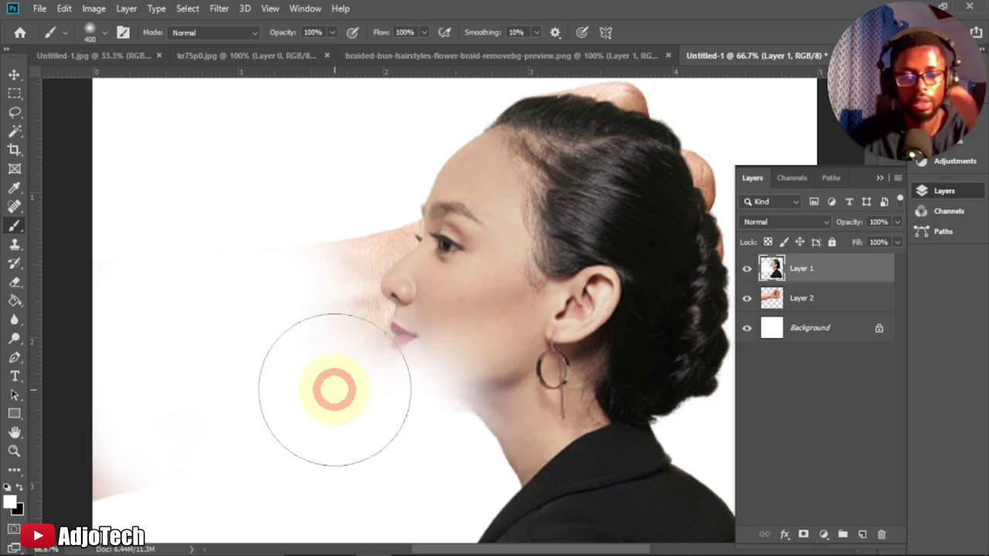
mouse_move(429, 370)
left_mouse_down()
mouse_move(525, 321)
mouse_move(537, 303)
left_mouse_up()
key("ctrl+z")
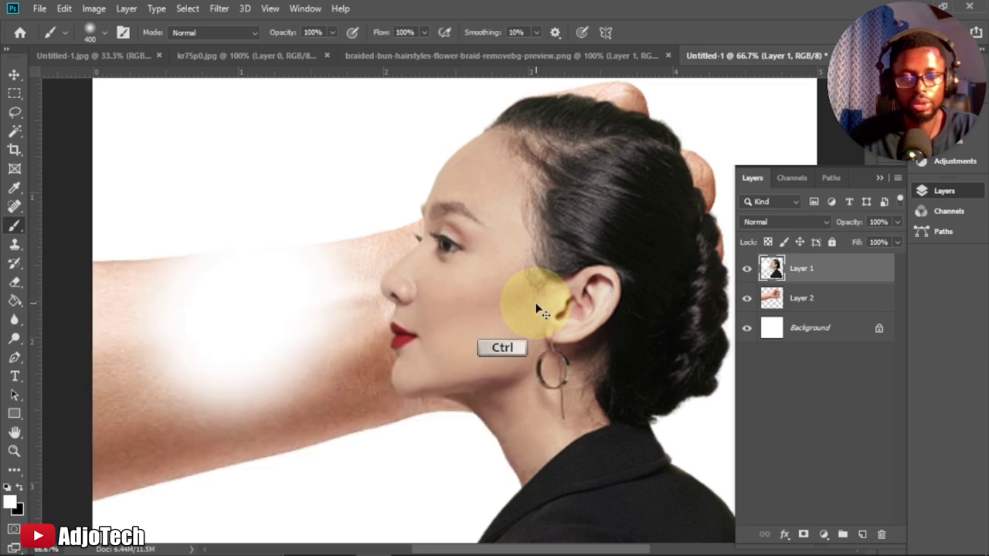
key("ctrl+z")
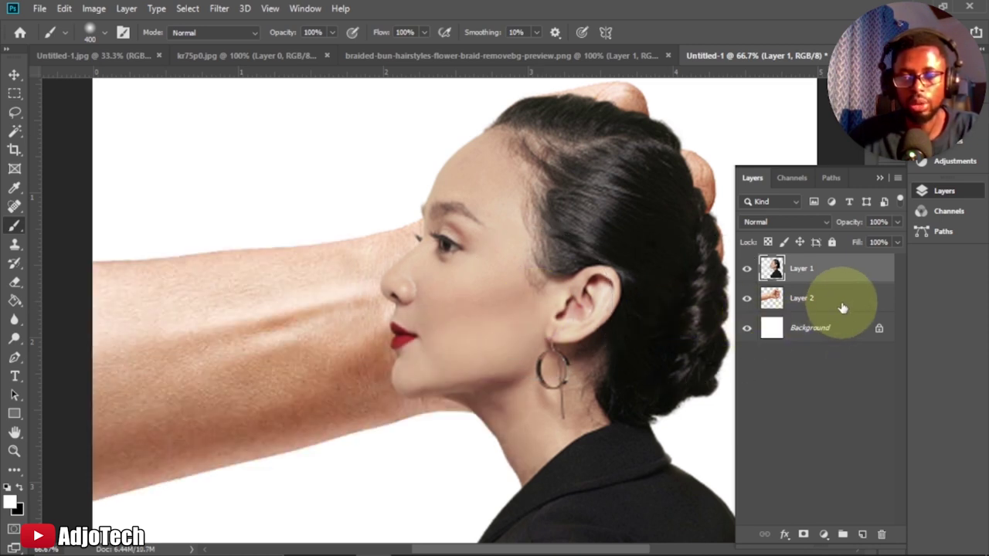
- Add a layer mask to the fist's Layer 2 and paint black on it to hide the forearm in front of the face
left_click(842, 307)
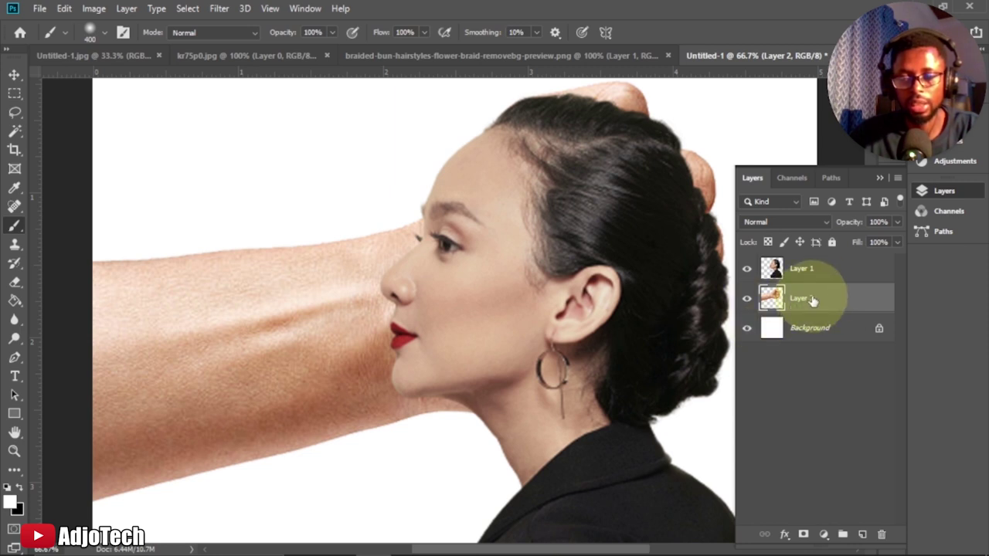
left_click(803, 536)
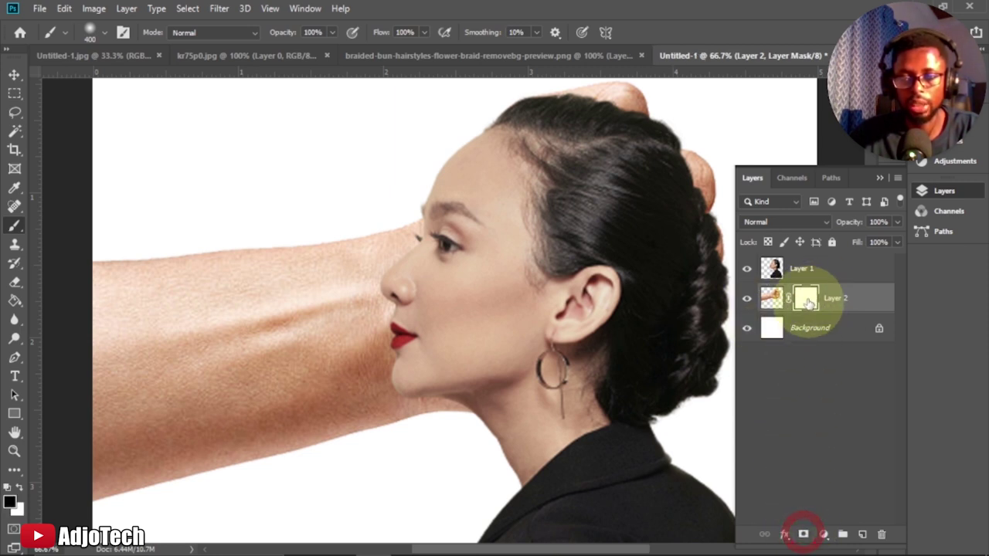
key("x")
mouse_move(178, 402)
left_mouse_down()
mouse_move(204, 306)
mouse_move(233, 392)
mouse_move(264, 316)
mouse_move(222, 321)
mouse_move(186, 422)
mouse_move(153, 275)
mouse_move(108, 377)
mouse_move(117, 450)
mouse_move(445, 376)
mouse_move(318, 422)
mouse_move(350, 352)
mouse_move(385, 382)
mouse_move(379, 290)
mouse_move(397, 253)
mouse_move(417, 274)
mouse_move(289, 265)
mouse_move(193, 281)
mouse_move(311, 264)
mouse_move(214, 310)
mouse_move(198, 291)
mouse_move(265, 293)
mouse_move(323, 360)
mouse_move(310, 310)
mouse_move(225, 318)
mouse_move(166, 419)
mouse_move(147, 320)
mouse_move(421, 378)
mouse_move(333, 290)
mouse_move(352, 267)
left_mouse_up()
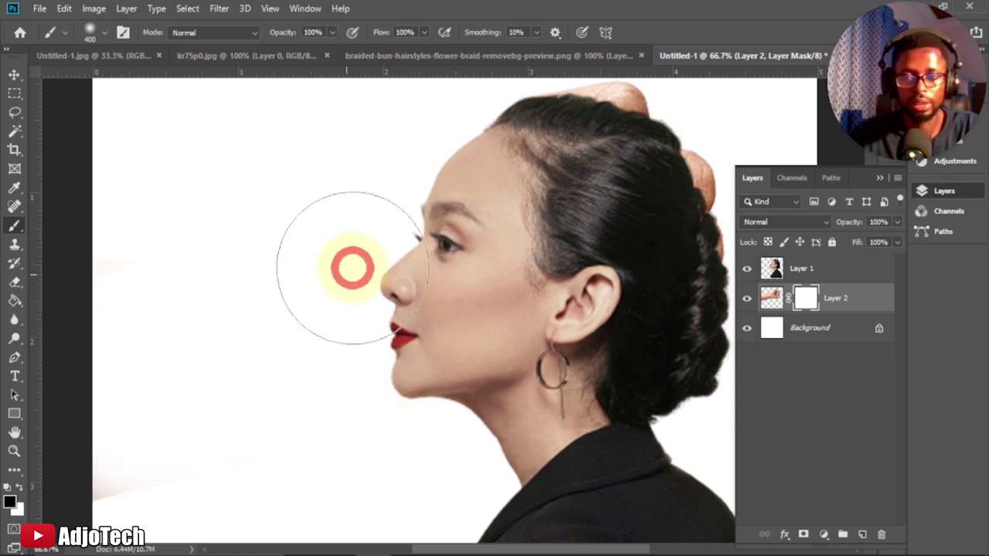
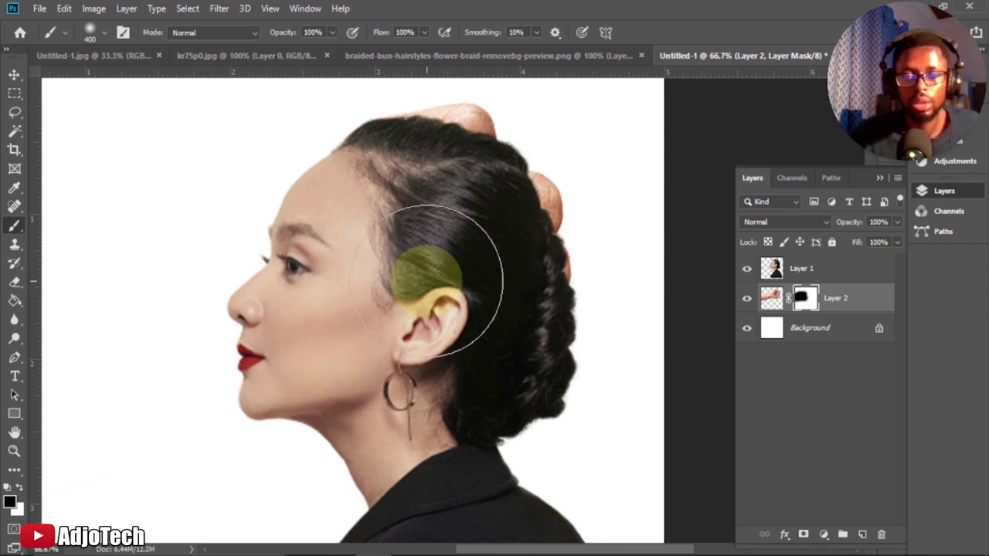
- Try painting white directly over the woman's hair on Layer 1, and undo the stroke
left_click(824, 268)
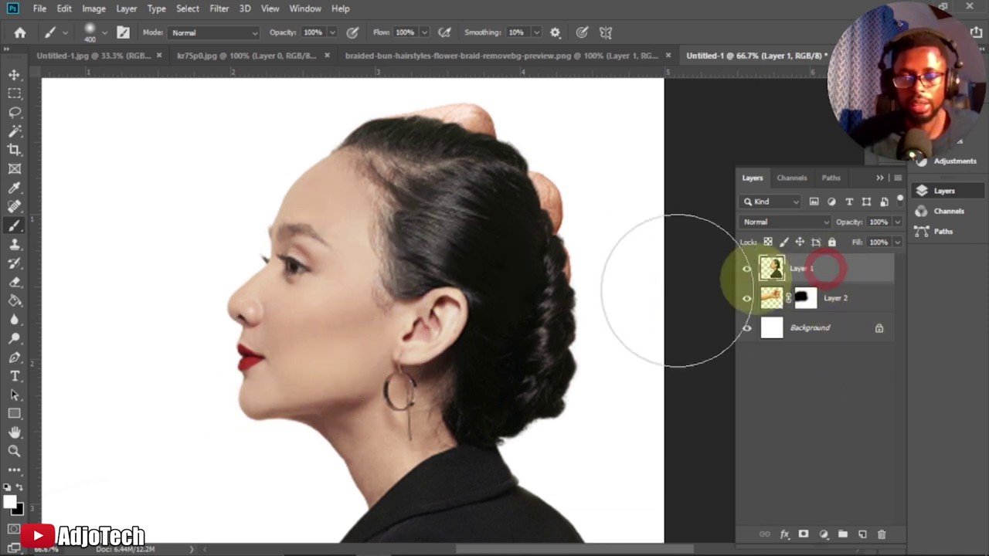
mouse_move(533, 339)
left_mouse_down()
mouse_move(543, 270)
mouse_move(515, 210)
left_mouse_up()
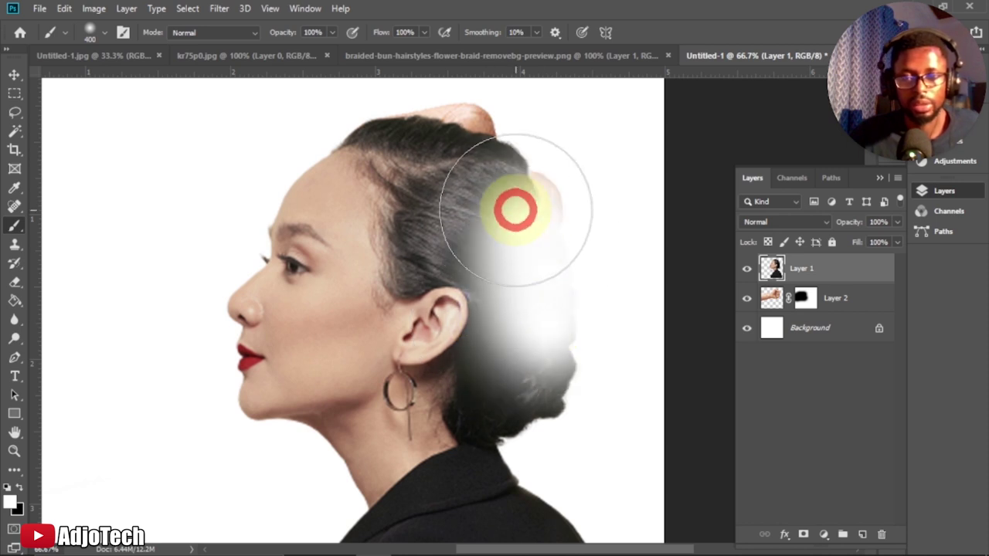
key("ctrl+z")
left_click(20, 490)
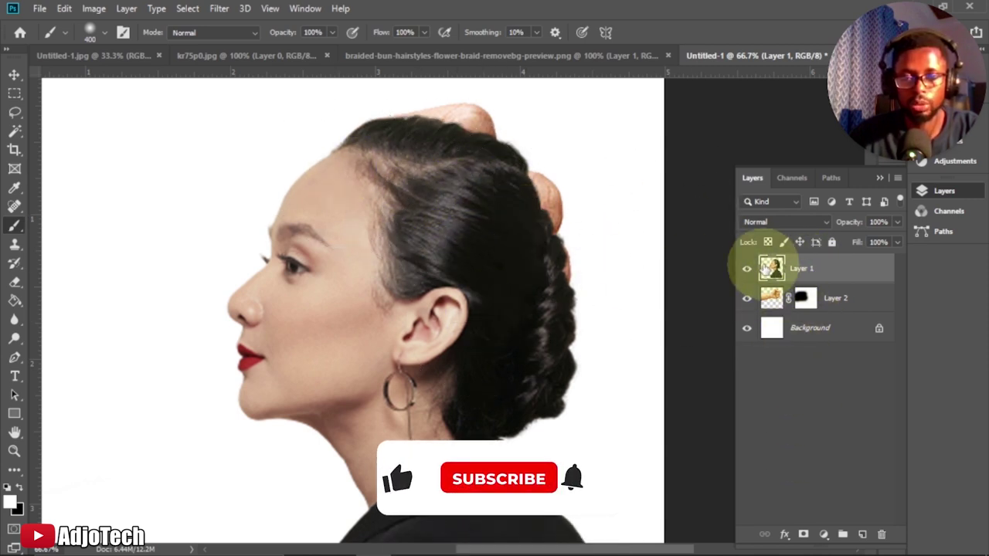
- Add a layer mask to Layer 1 and paint black over the hair, ear and bun with a size 250 brush to reveal the fist
left_click(803, 534)
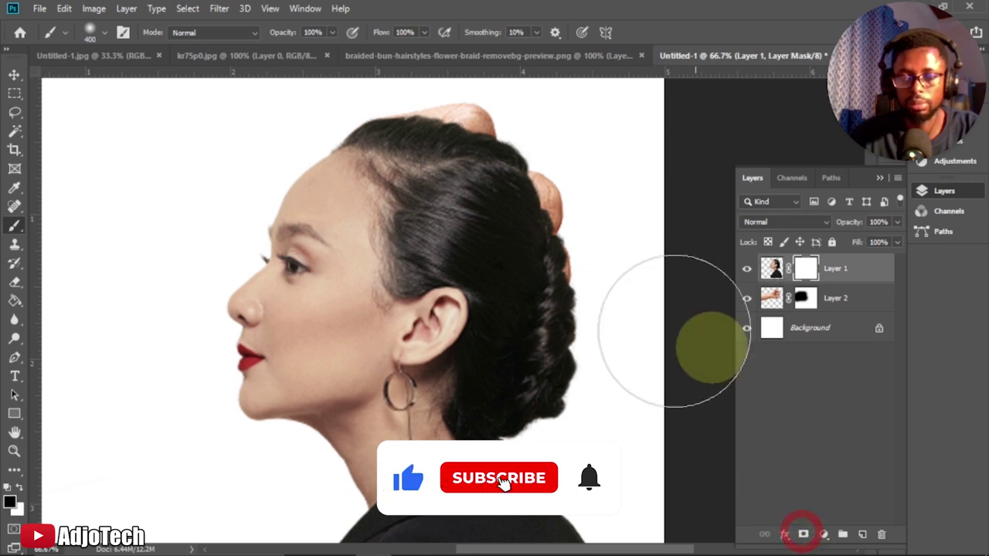
mouse_move(497, 270)
left_mouse_down()
mouse_move(507, 228)
mouse_move(529, 209)
mouse_move(548, 250)
mouse_move(522, 182)
mouse_move(537, 193)
mouse_move(515, 192)
mouse_move(536, 189)
mouse_move(555, 211)
left_mouse_up()
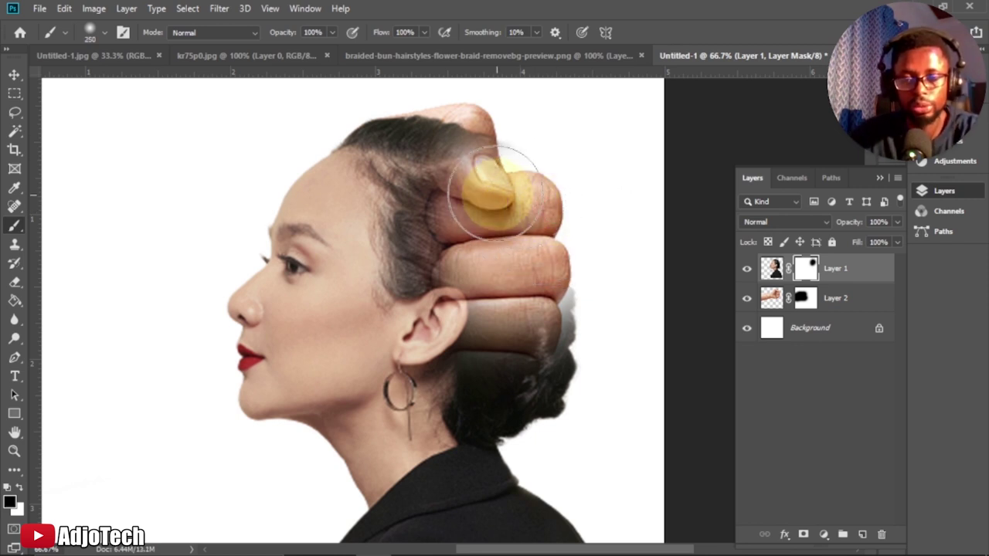
mouse_move(497, 177)
left_mouse_down()
mouse_move(476, 166)
mouse_move(445, 152)
mouse_move(376, 145)
mouse_move(419, 138)
mouse_move(373, 137)
mouse_move(409, 168)
mouse_move(428, 209)
mouse_move(431, 268)
mouse_move(407, 180)
mouse_move(393, 166)
mouse_move(369, 168)
mouse_move(451, 186)
mouse_move(474, 248)
left_mouse_up()
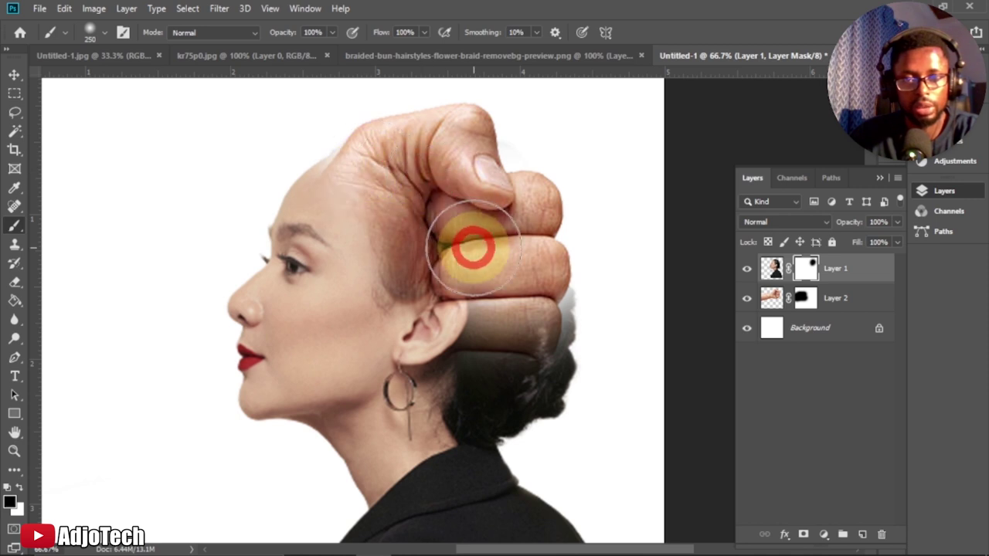
key("ctrl+z")
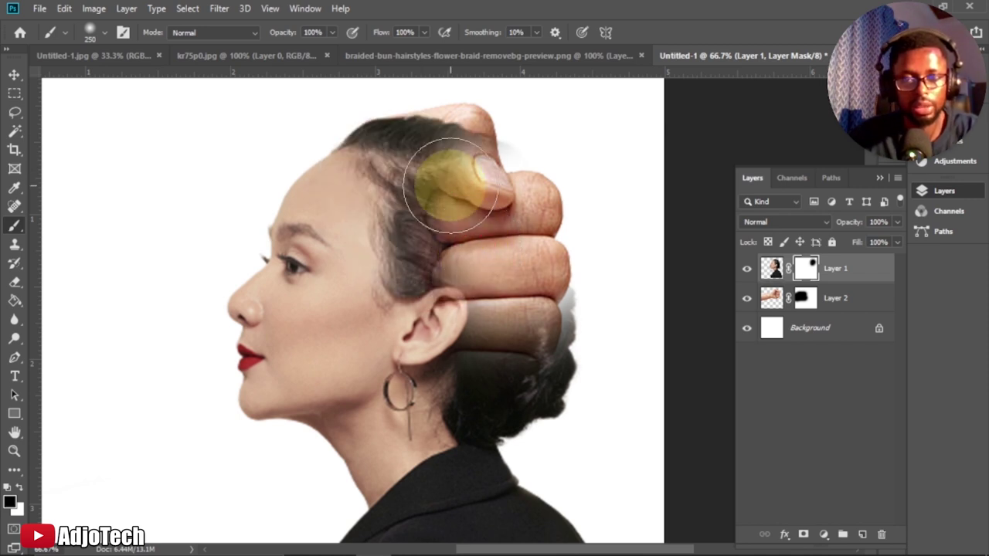
mouse_move(531, 287)
left_mouse_down()
mouse_move(547, 344)
mouse_move(521, 370)
mouse_move(497, 315)
mouse_move(485, 340)
mouse_move(459, 247)
mouse_move(460, 311)
mouse_move(445, 282)
mouse_move(441, 229)
mouse_move(468, 153)
mouse_move(438, 140)
mouse_move(439, 220)
mouse_move(430, 261)
mouse_move(424, 223)
mouse_move(420, 240)
mouse_move(414, 302)
mouse_move(425, 337)
mouse_move(408, 386)
mouse_move(392, 357)
mouse_move(409, 387)
mouse_move(424, 371)
mouse_move(440, 402)
mouse_move(534, 403)
mouse_move(551, 392)
mouse_move(569, 285)
mouse_move(570, 407)
mouse_move(503, 418)
mouse_move(440, 397)
mouse_move(534, 436)
mouse_move(474, 354)
mouse_move(442, 212)
mouse_move(451, 237)
mouse_move(395, 193)
mouse_move(388, 159)
mouse_move(417, 128)
mouse_move(466, 119)
left_mouse_up()
- Try masking the leftover dark hair above the forehead on Layer 1 with a smaller brush
key("bracketleft")
key("bracketleft")
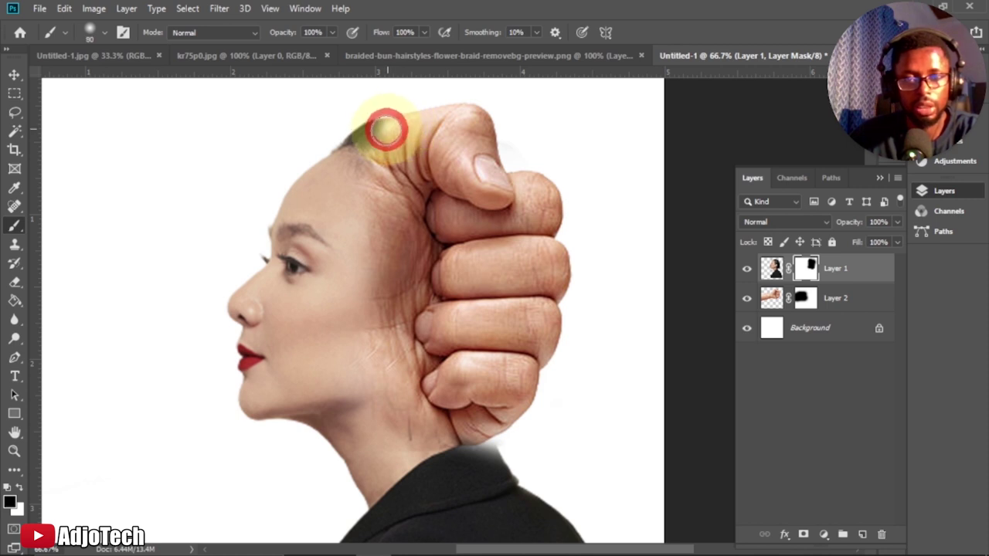
left_click_drag(386, 132, 370, 152)
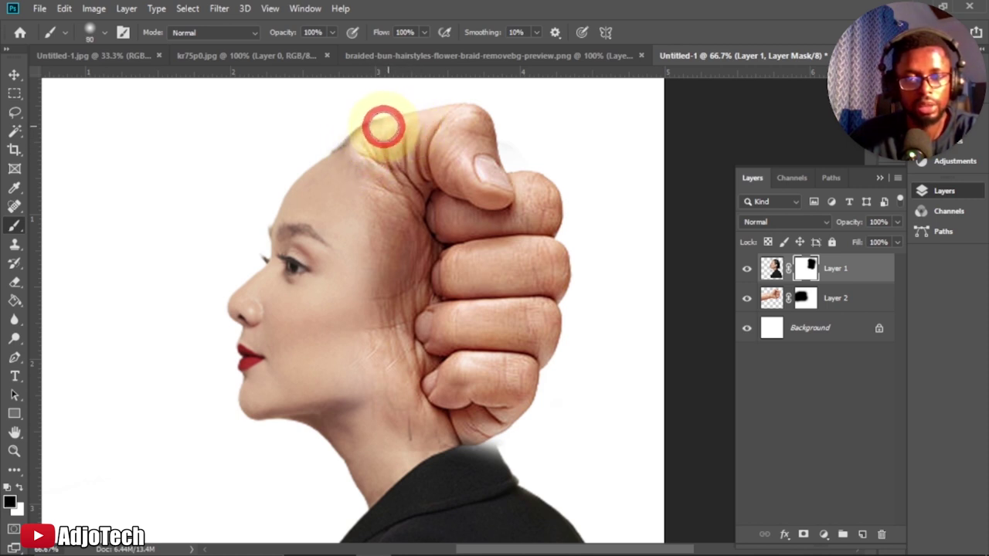
left_click_drag(348, 154, 424, 156)
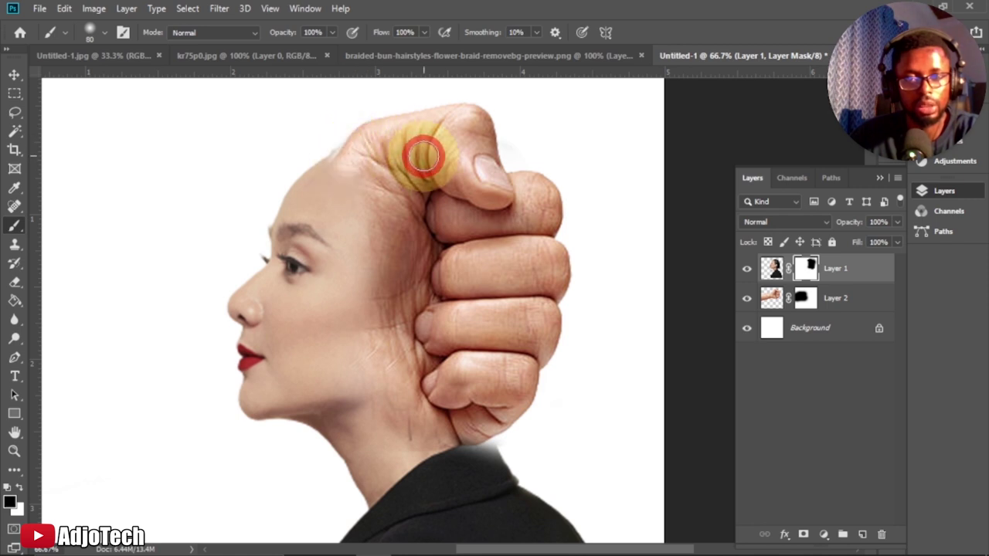
- Mask out the leftover dark hair above the forehead on Layer 1's mask with a size 150 black brush
left_click(14, 451)
left_click(400, 203)
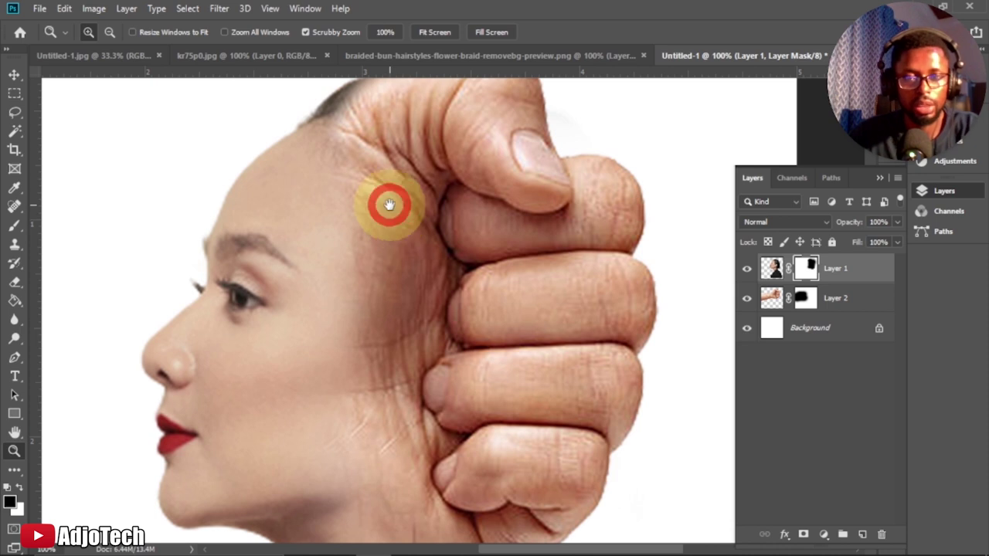
left_click_drag(389, 204, 394, 268)
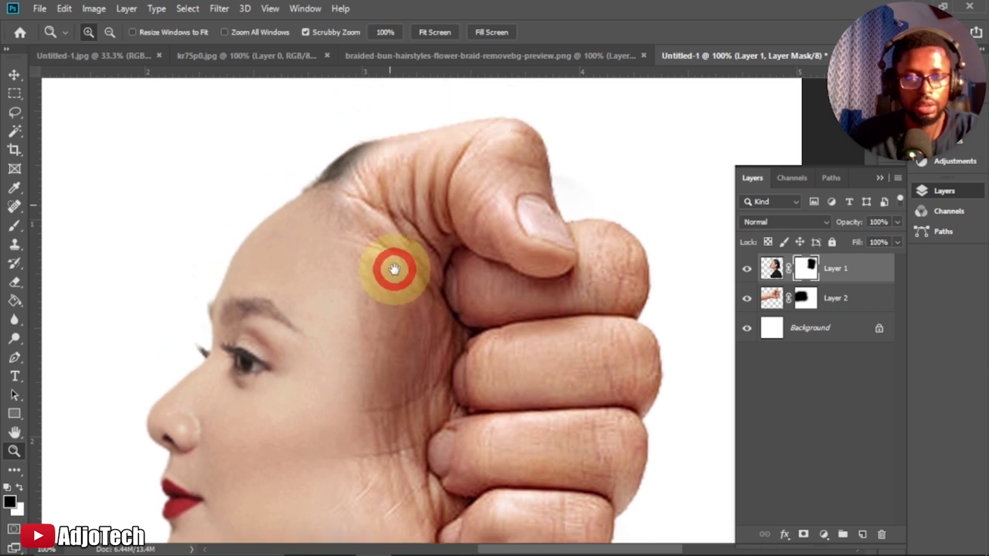
left_click(14, 225)
mouse_move(345, 176)
left_mouse_down()
mouse_move(378, 167)
mouse_move(334, 163)
mouse_move(416, 144)
mouse_move(570, 162)
left_mouse_up()
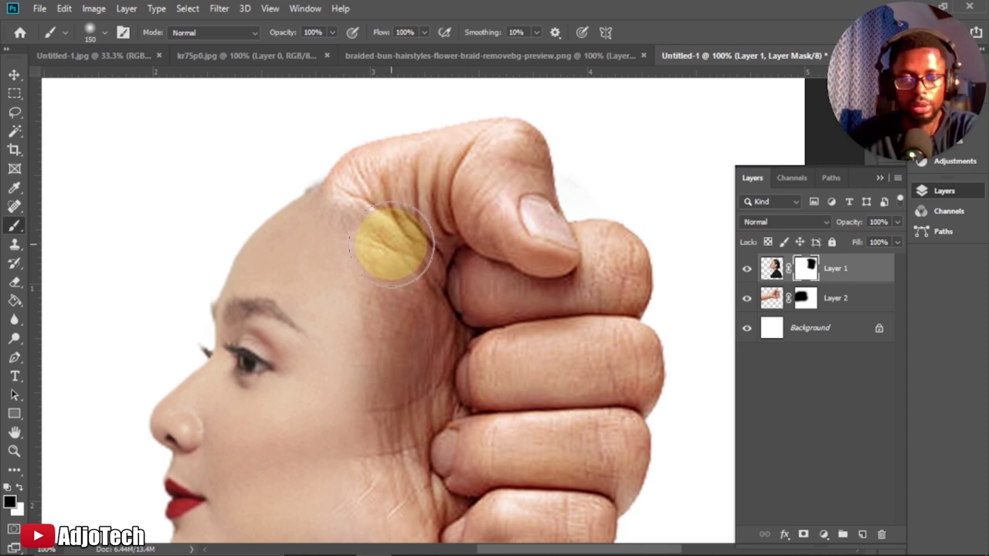
- Paint black on Layer 1's mask from the temple down to the lower fingertips, undoing the stroke over the neck
mouse_move(378, 236)
left_mouse_down()
mouse_move(404, 360)
mouse_move(449, 275)
mouse_move(458, 318)
mouse_move(449, 317)
mouse_move(420, 150)
left_mouse_up()
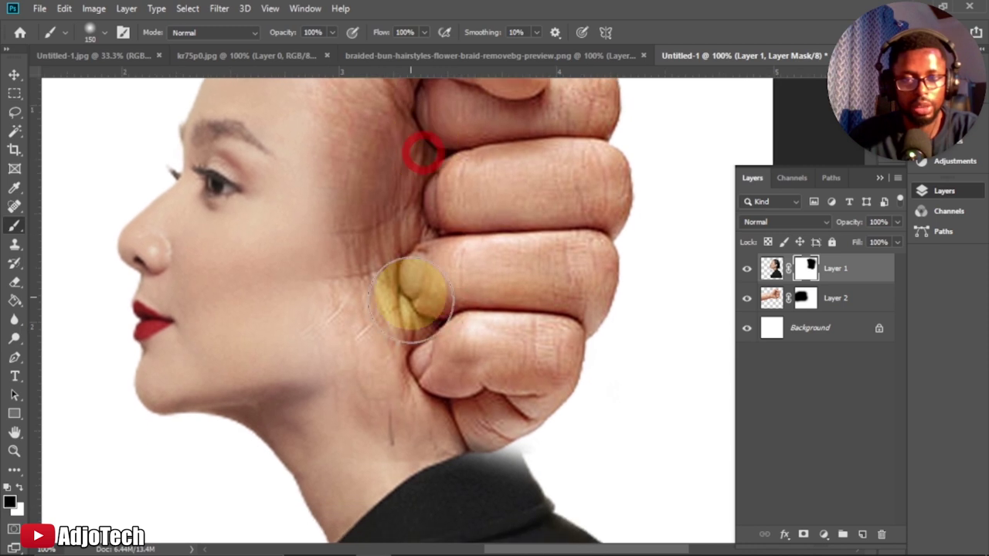
mouse_move(411, 408)
left_mouse_down()
mouse_move(391, 425)
mouse_move(433, 395)
mouse_move(400, 339)
mouse_move(385, 282)
mouse_move(441, 263)
mouse_move(427, 283)
left_mouse_up()
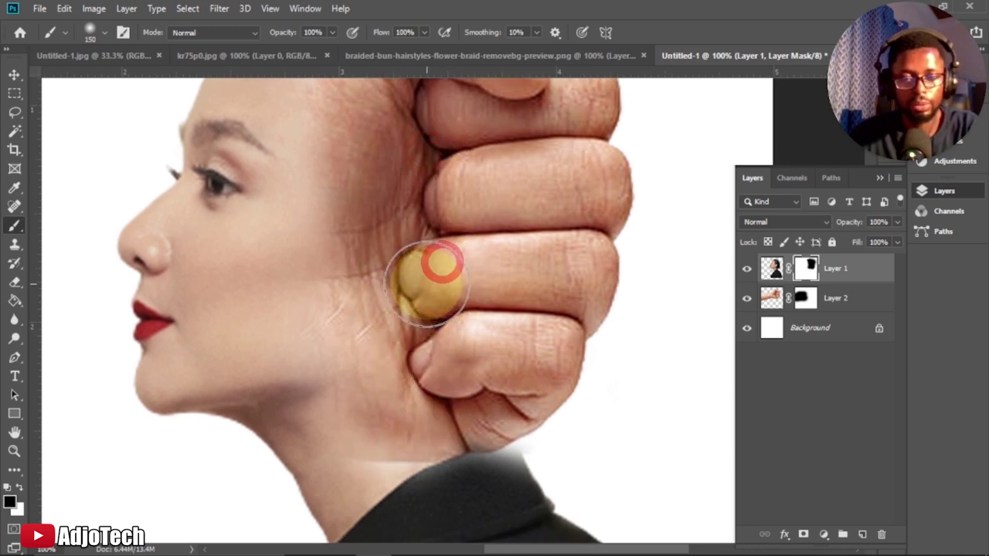
key("ctrl")
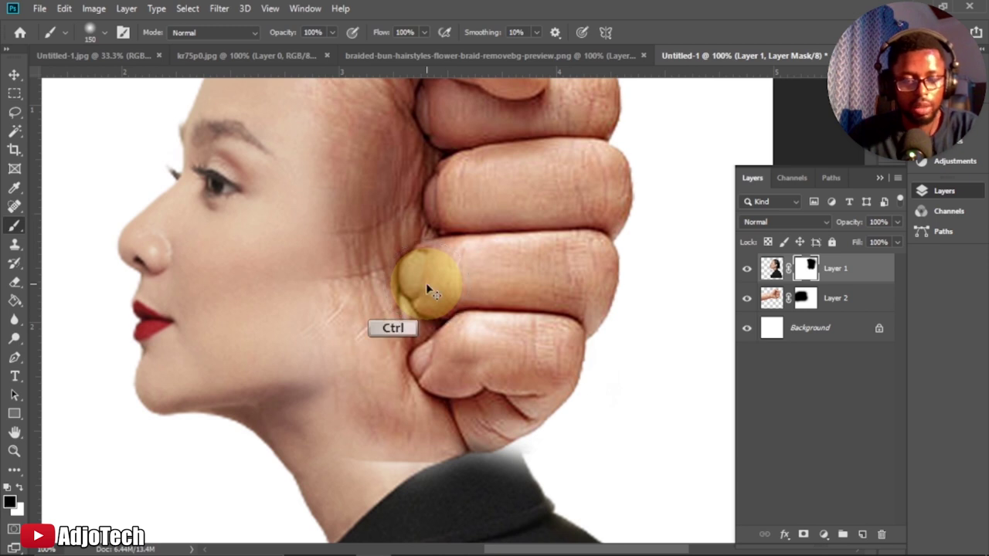
left_click_drag(425, 282, 402, 316)
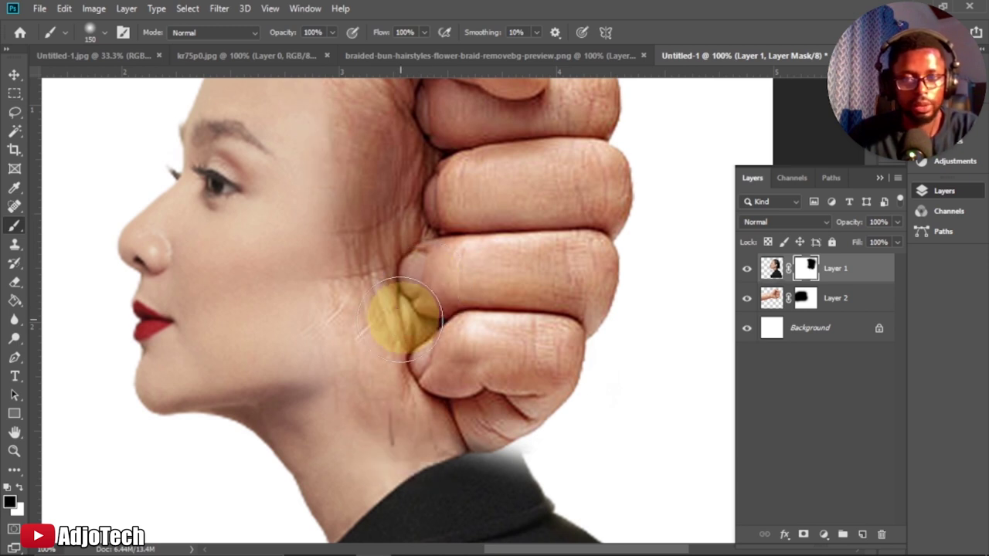
- Convert Layer 1 and Layer 2 together into a single smart object
left_click(14, 451)
key("alt")
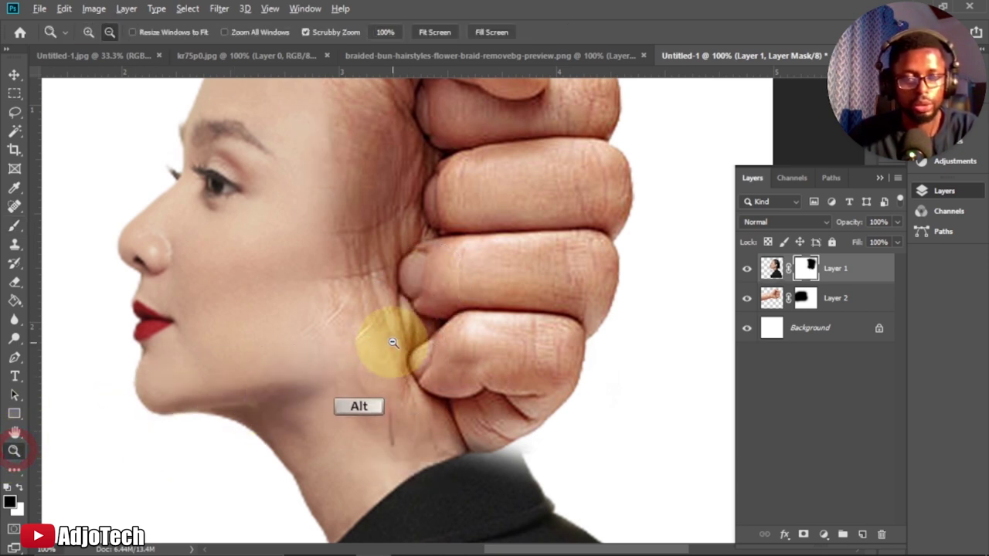
left_click(393, 342, "alt")
left_click(393, 343, "alt")
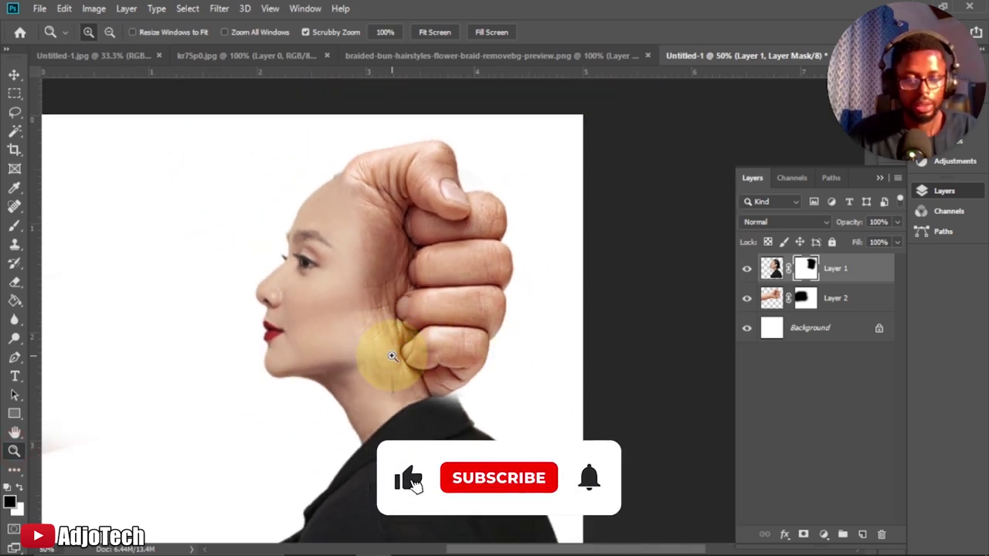
left_click(13, 74)
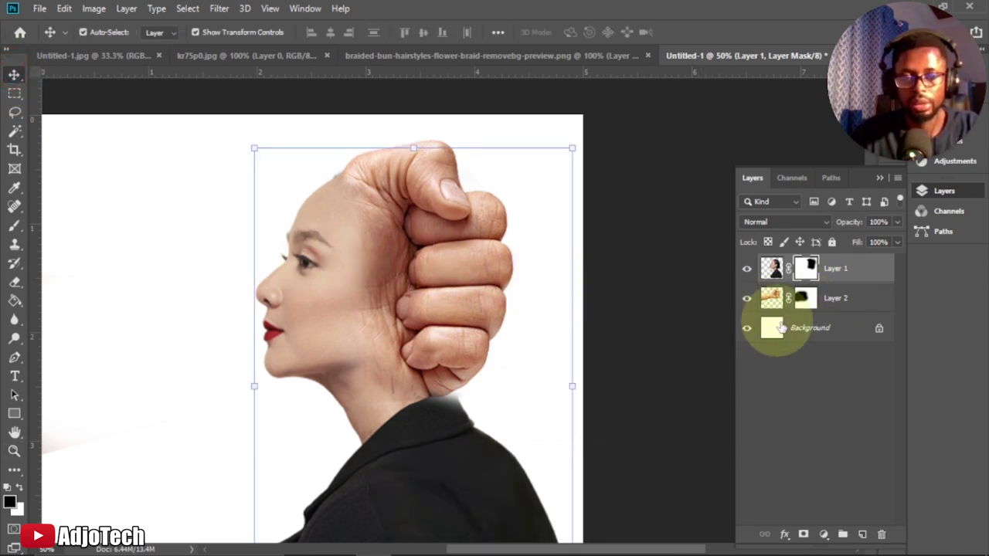
left_click(838, 298, "ctrl")
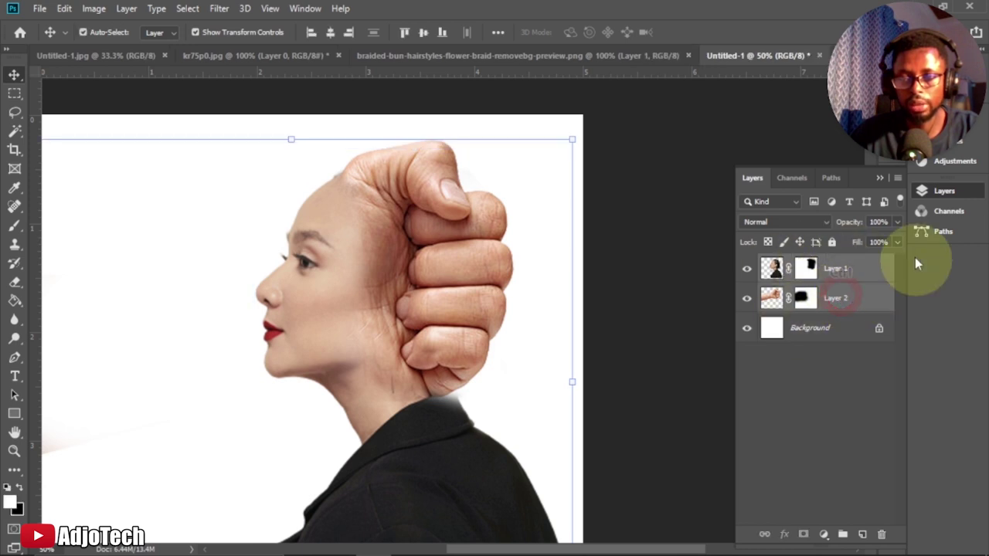
right_click(862, 270)
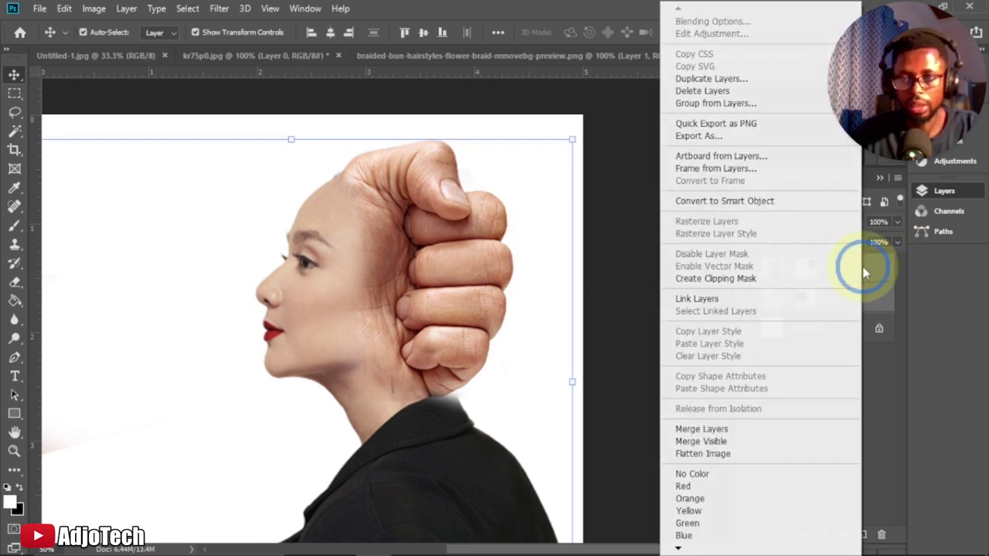
left_click(686, 204)
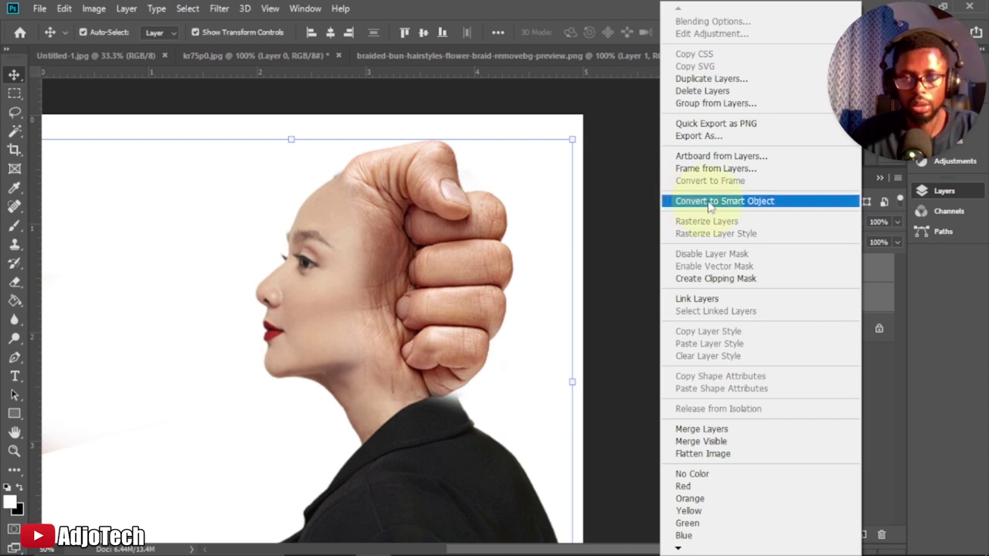
left_click(706, 201)
- Move the combined smart object near the middle of the canvas and scale it to about 105%, applying the transform
left_click_drag(350, 300, 249, 334)
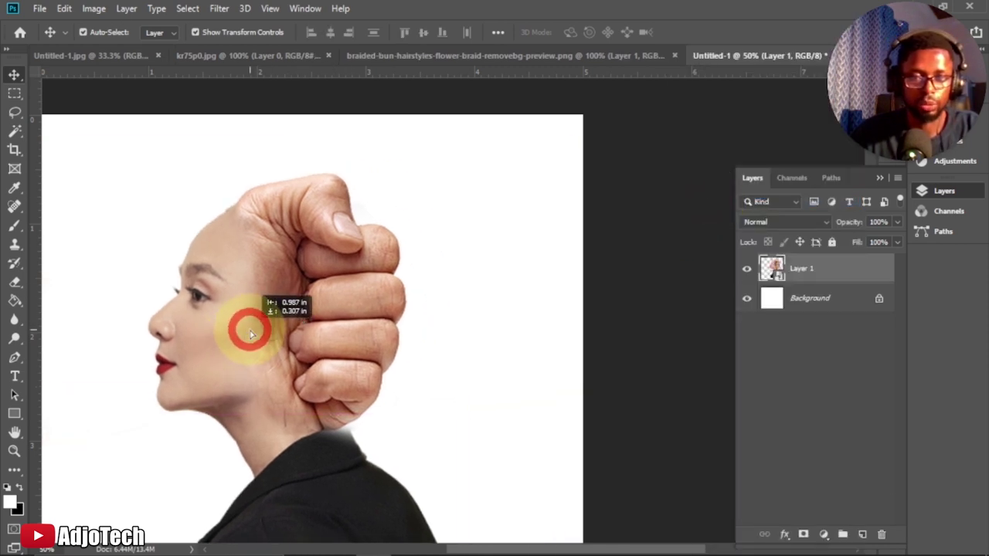
scroll(506, 290, "down", 3)
left_click(14, 450)
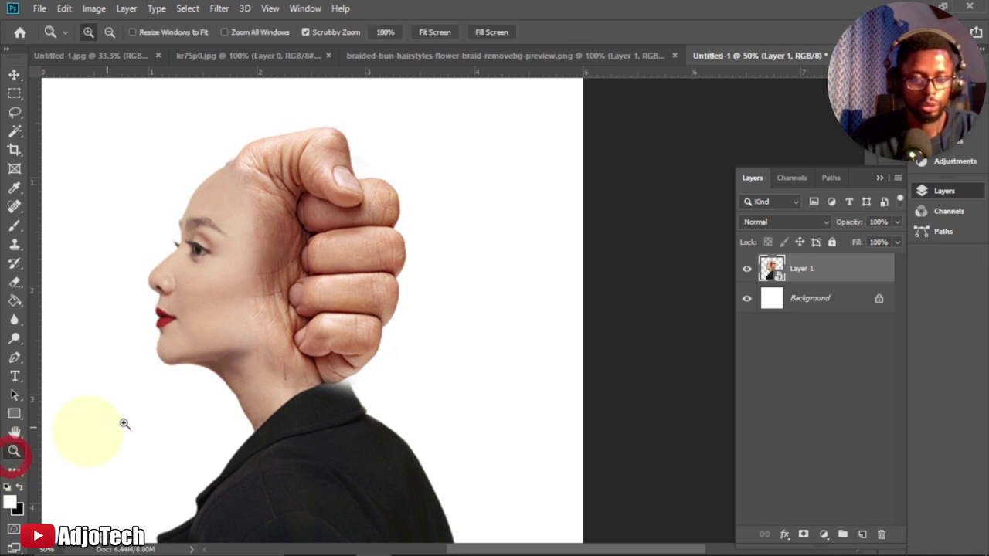
left_click(255, 358, "alt")
left_click(14, 75)
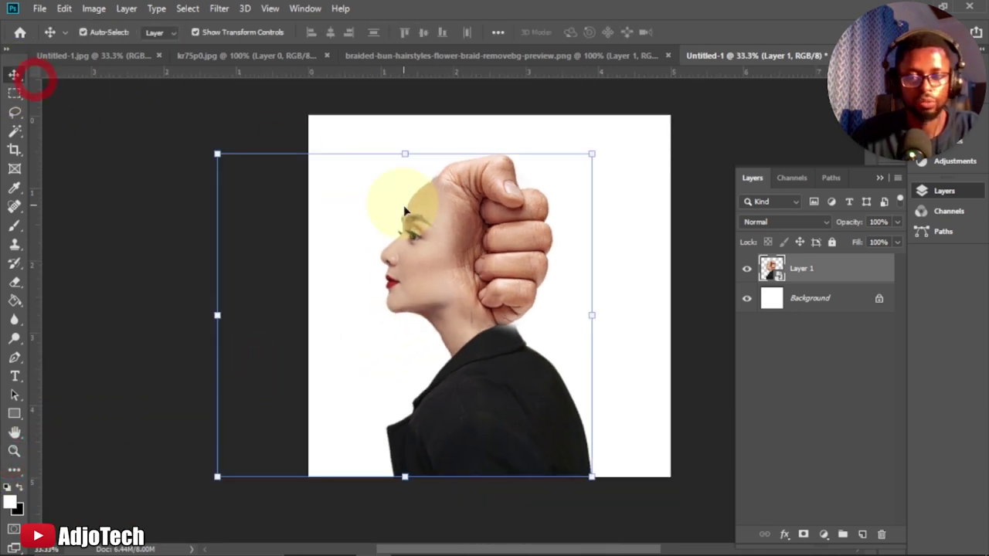
left_click_drag(438, 230, 478, 229)
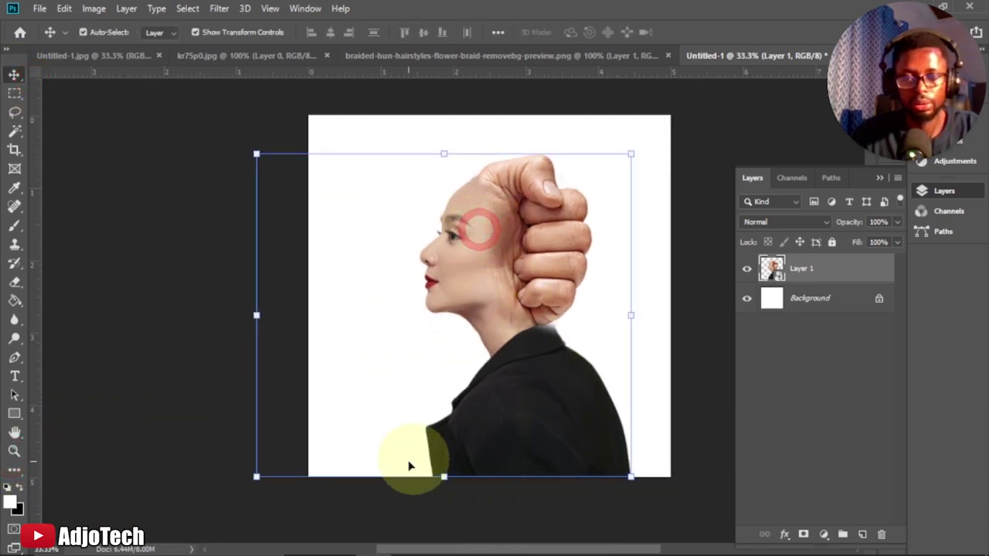
left_click_drag(255, 478, 237, 492)
double_click(387, 269)
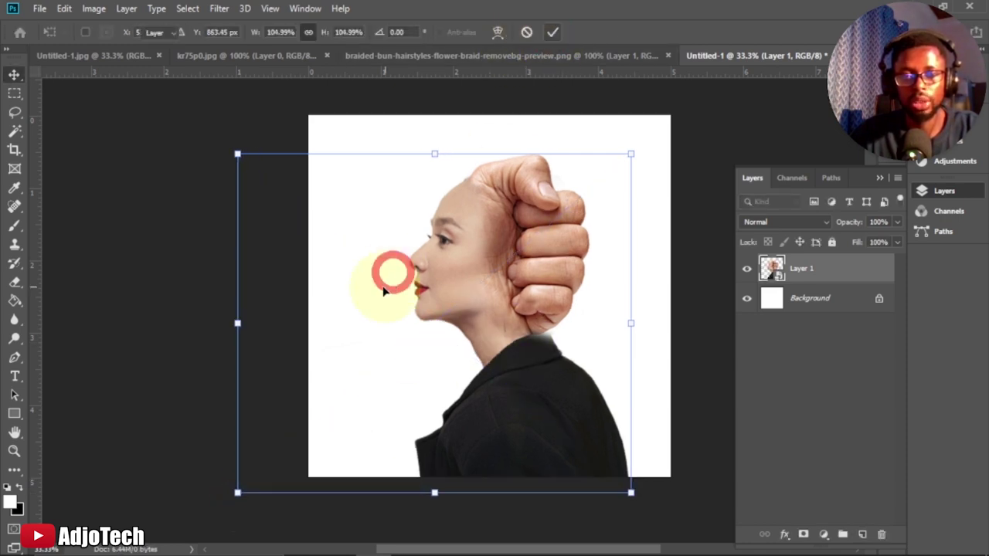
left_click(173, 345)
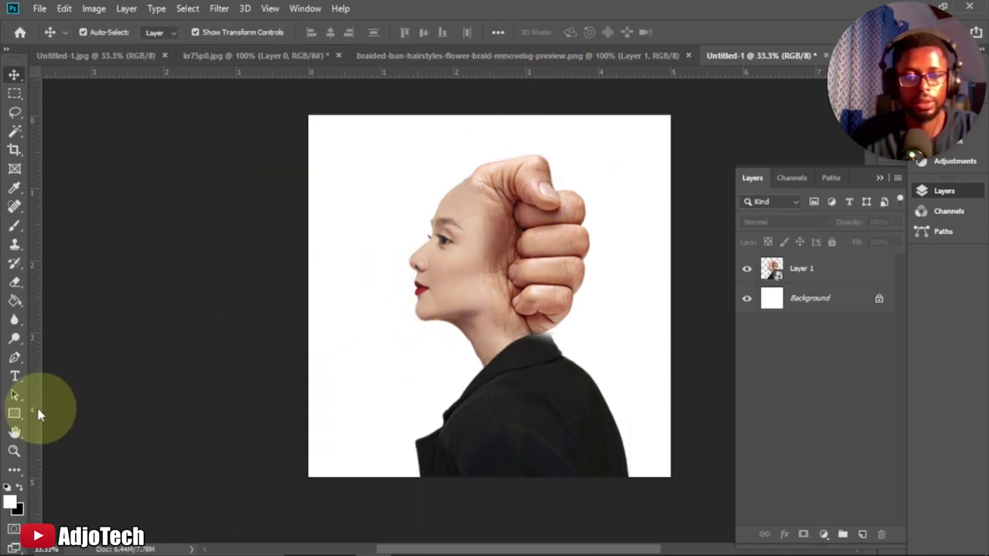
left_click(15, 450)
left_click(576, 288)
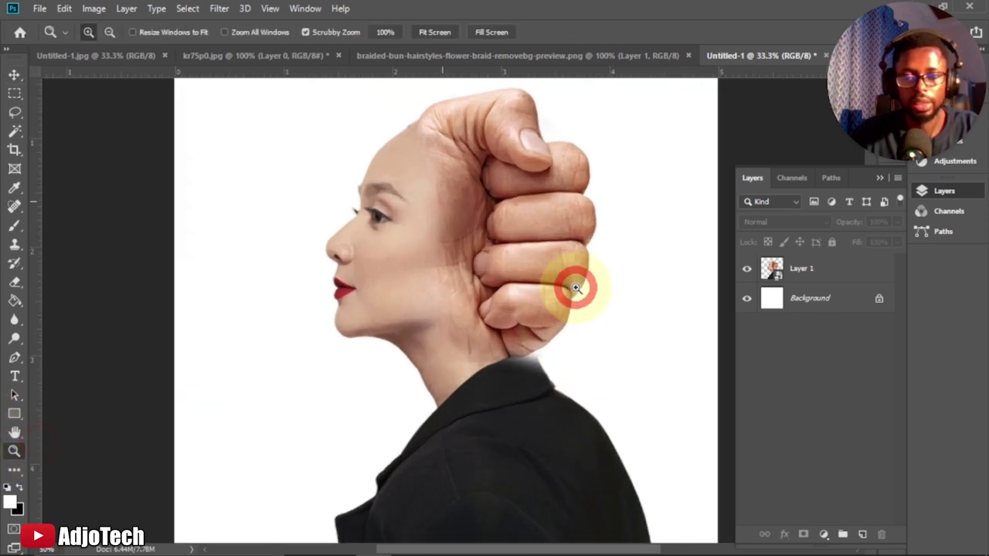
left_click(486, 276, "alt")
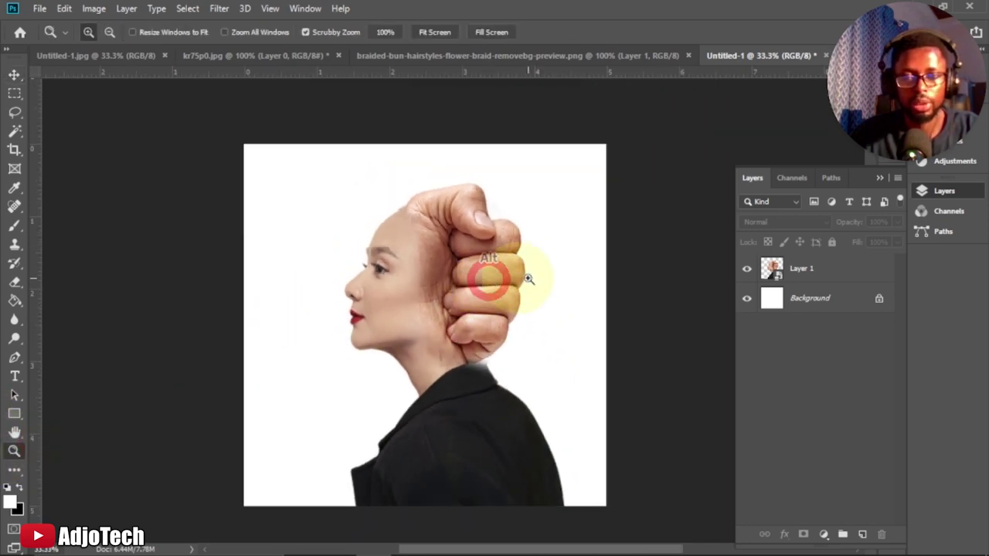
- Start a Camera Raw Filter on the Layer 1 smart object, setting Temperature to +13 and Exposure to +0.25
left_click(843, 268)
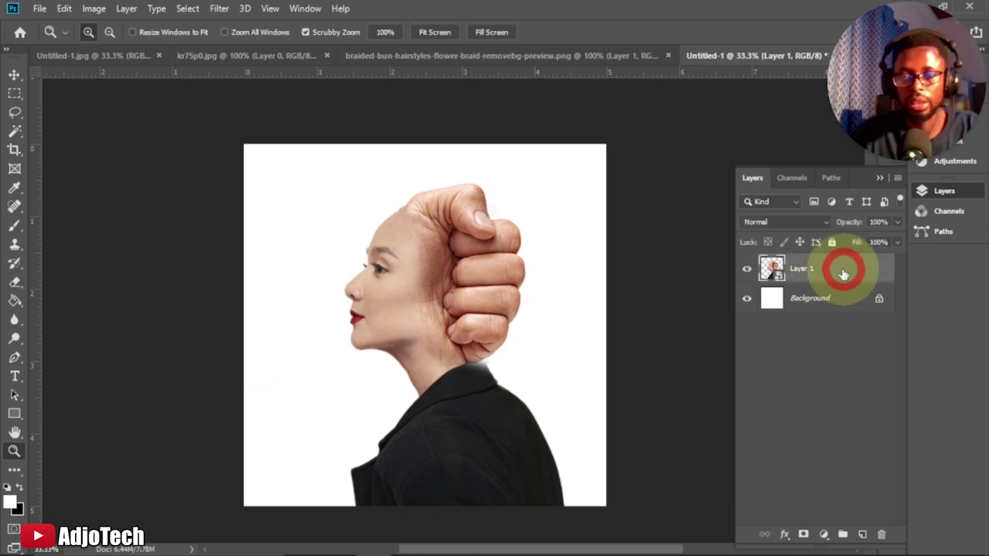
left_click(219, 10)
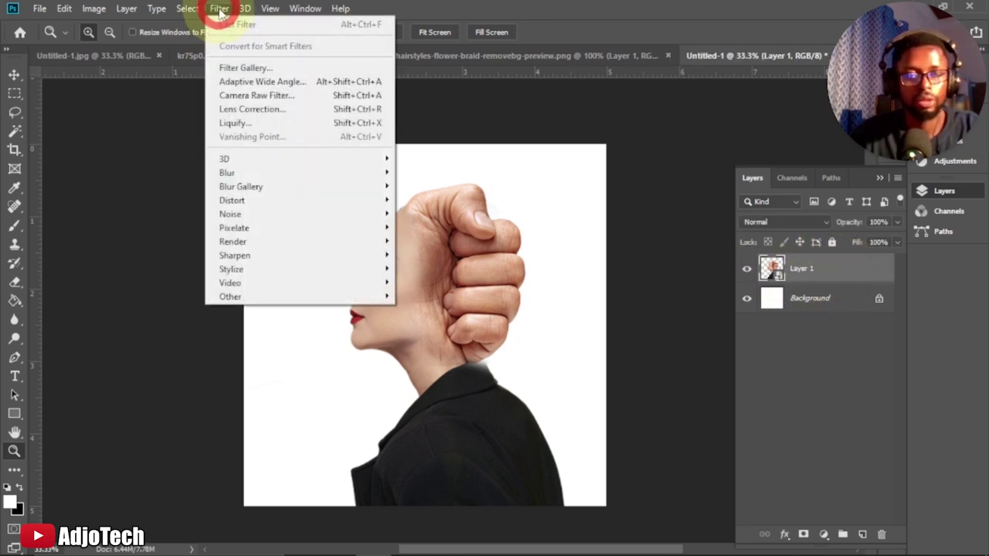
left_click(254, 96)
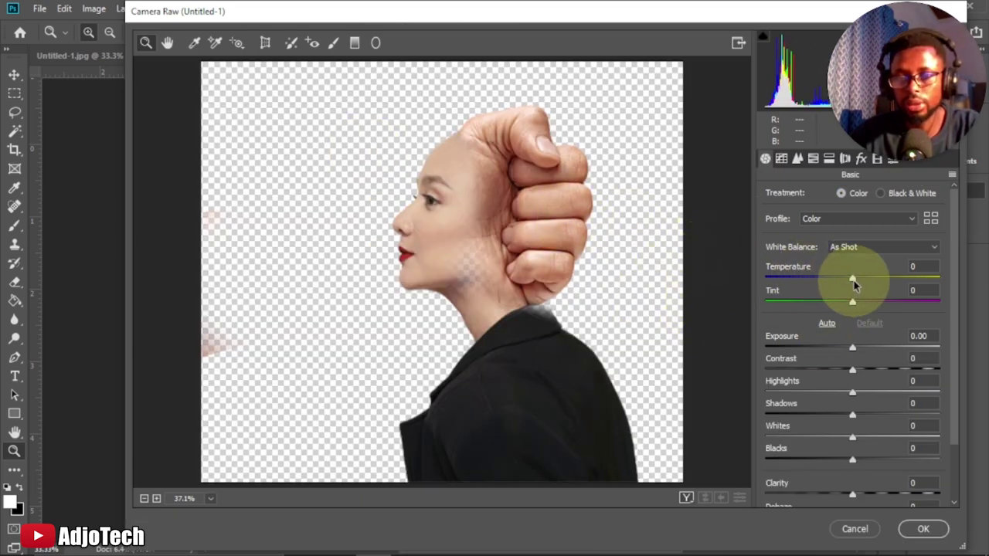
left_click_drag(856, 282, 863, 282)
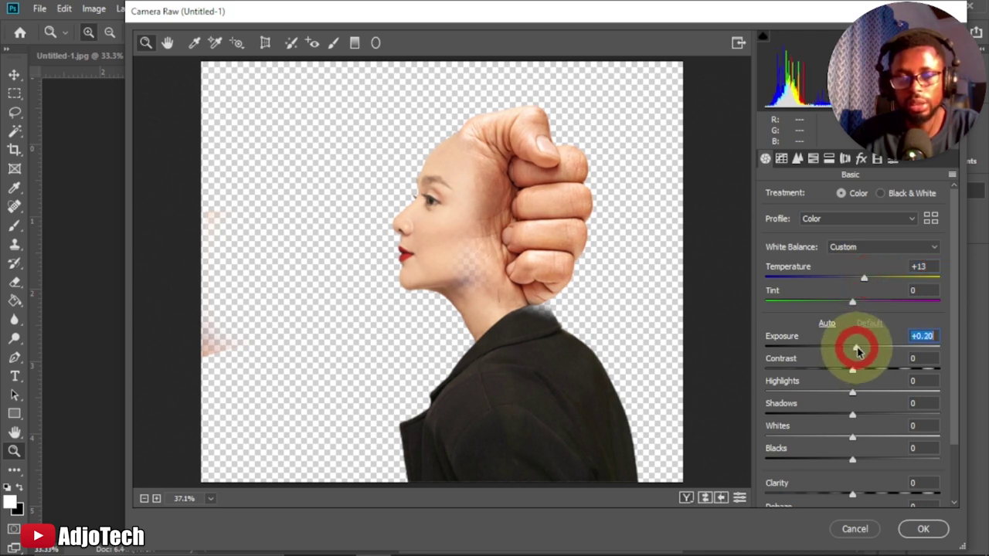
left_click_drag(857, 350, 856, 348)
- Set Vibrance to +8 and Clarity to -3 in the Camera Raw Filter and apply it to the smart object
scroll(860, 386, "down", 3)
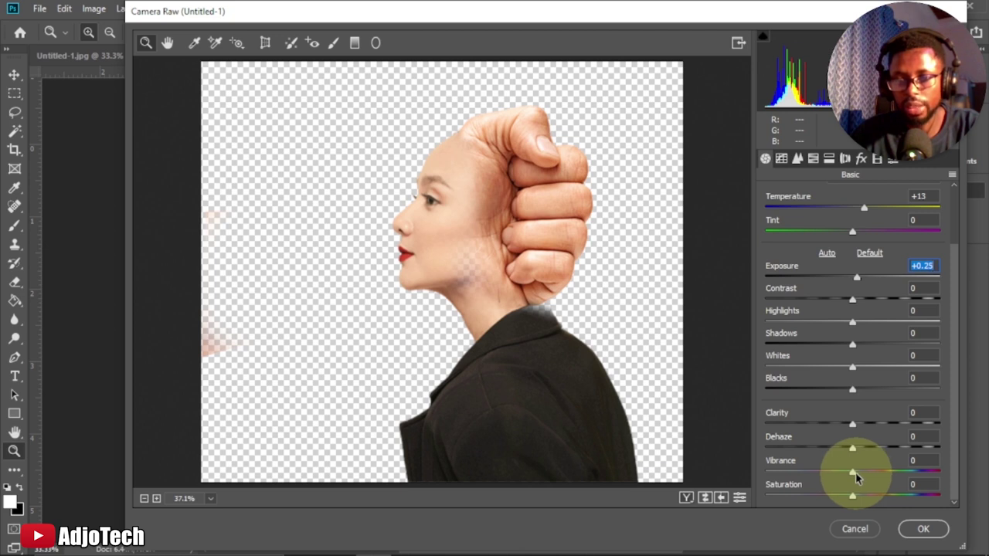
left_click_drag(856, 472, 863, 474)
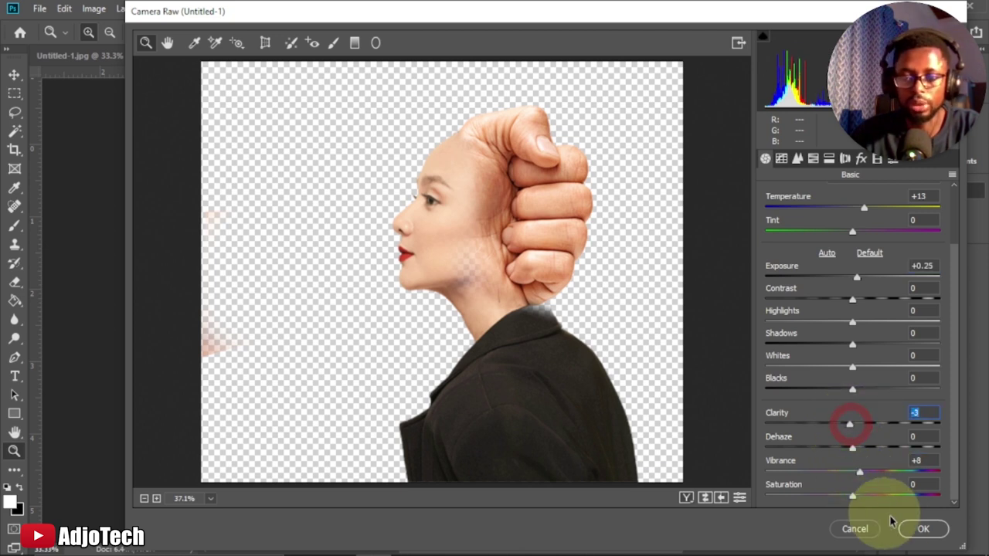
left_click(922, 528)
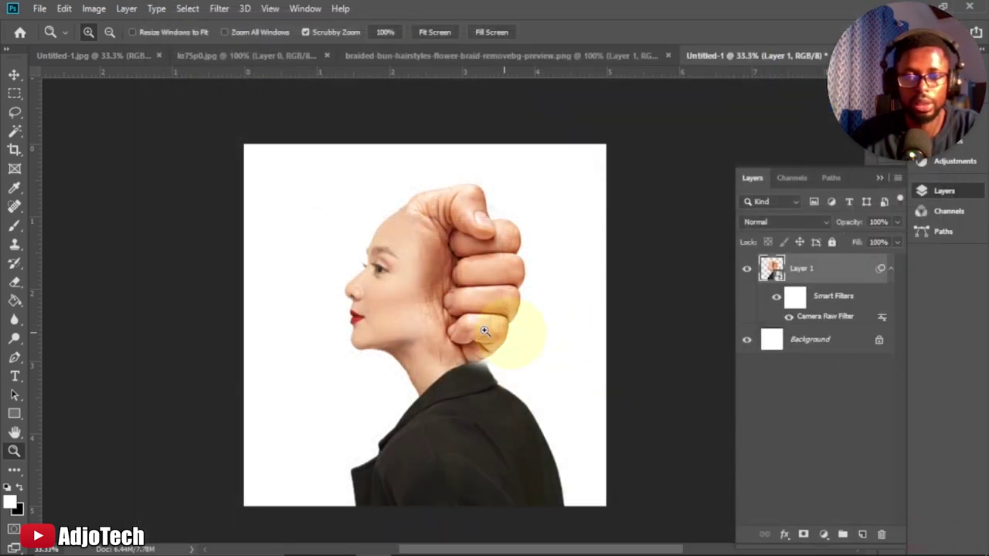